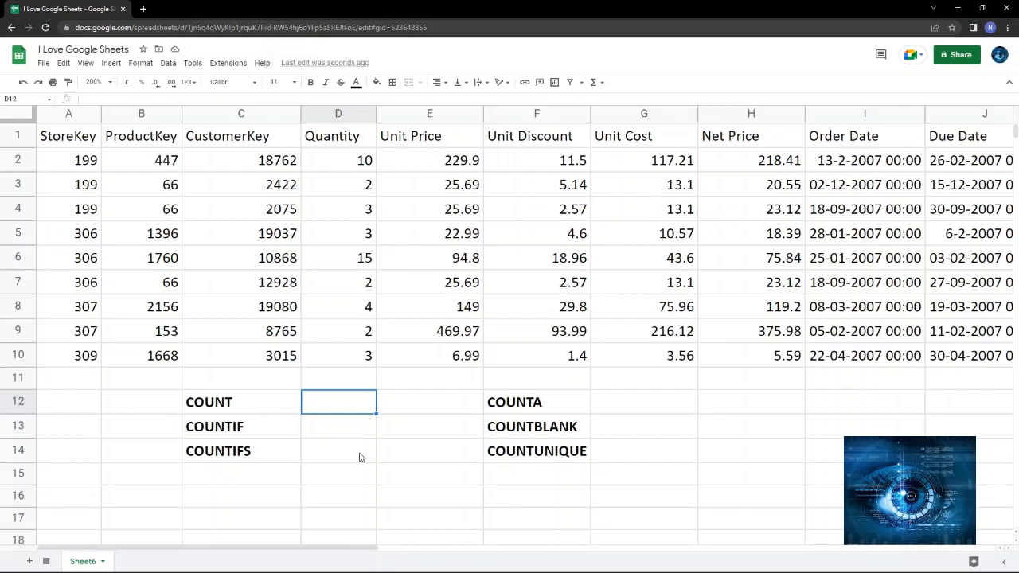
Step: Enter a COUNT formula in cell D12 over the StoreKey values A2:A10
text(=)
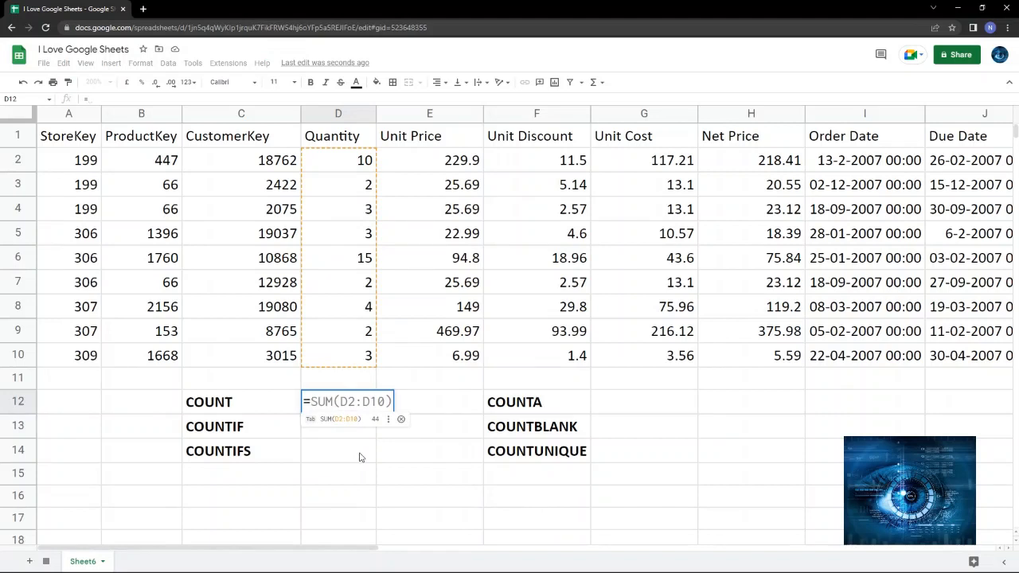
text(count)
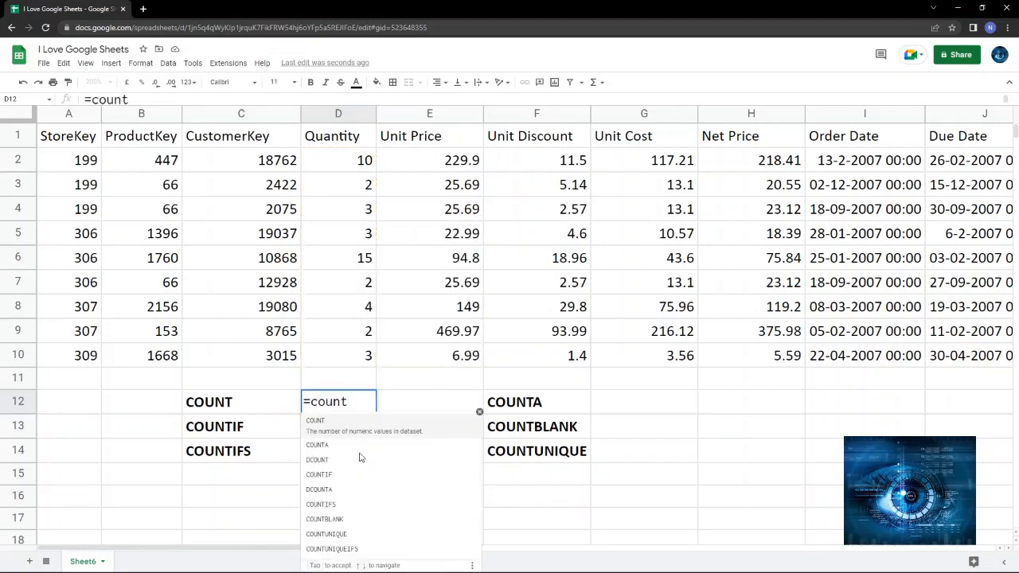
text(()
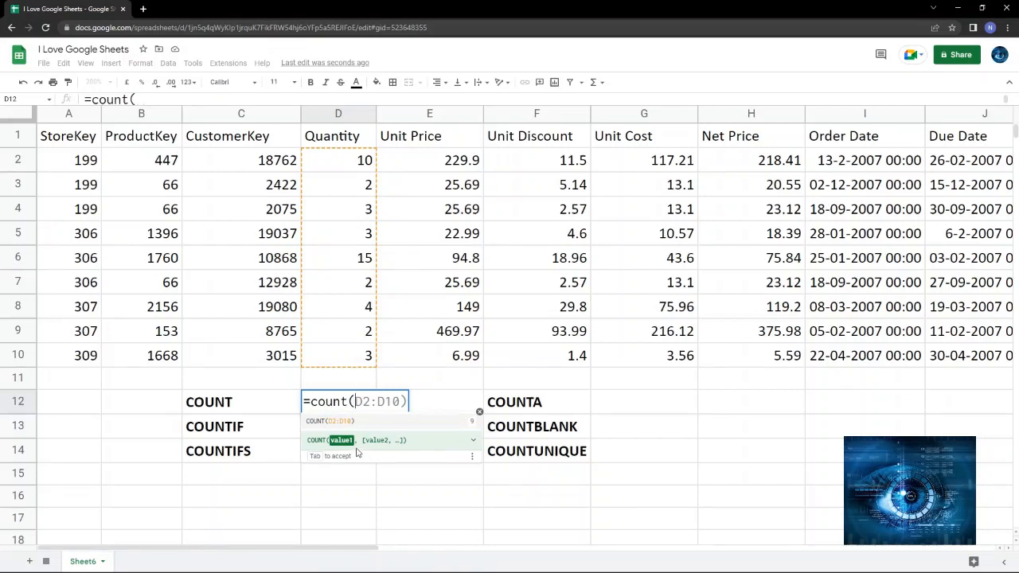
click(78, 165)
drag(77, 169, 57, 359)
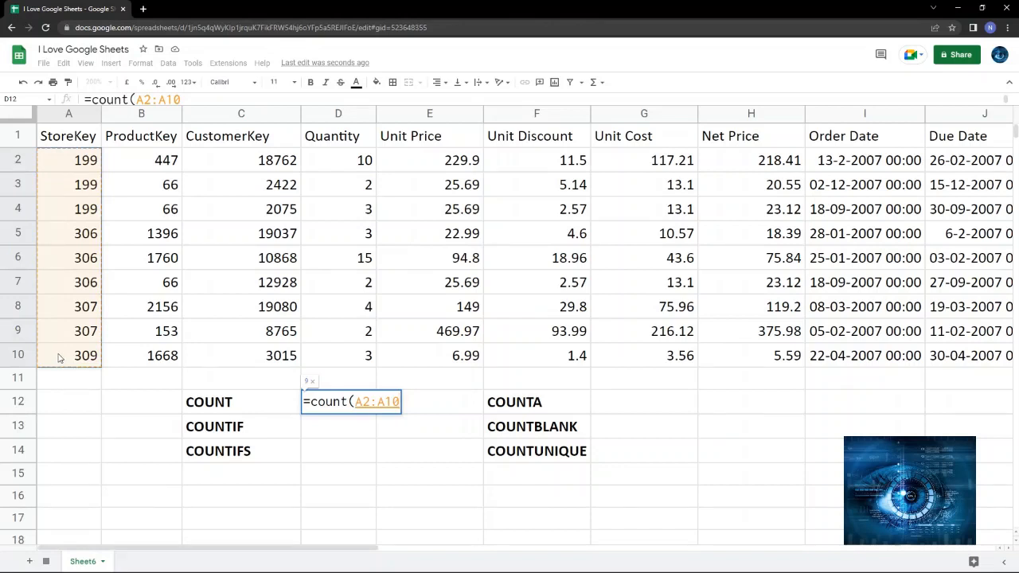
text())
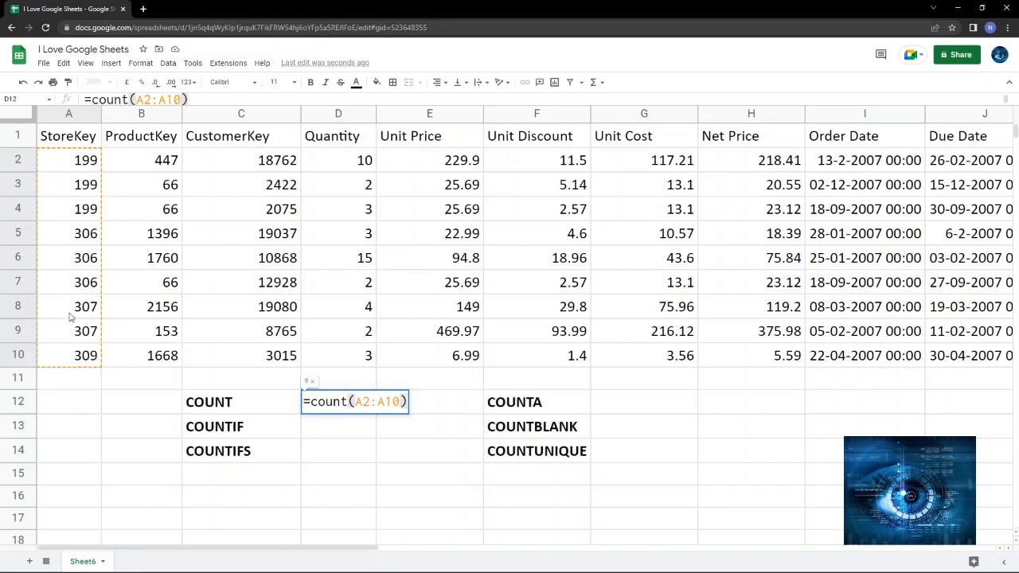
key(Return)
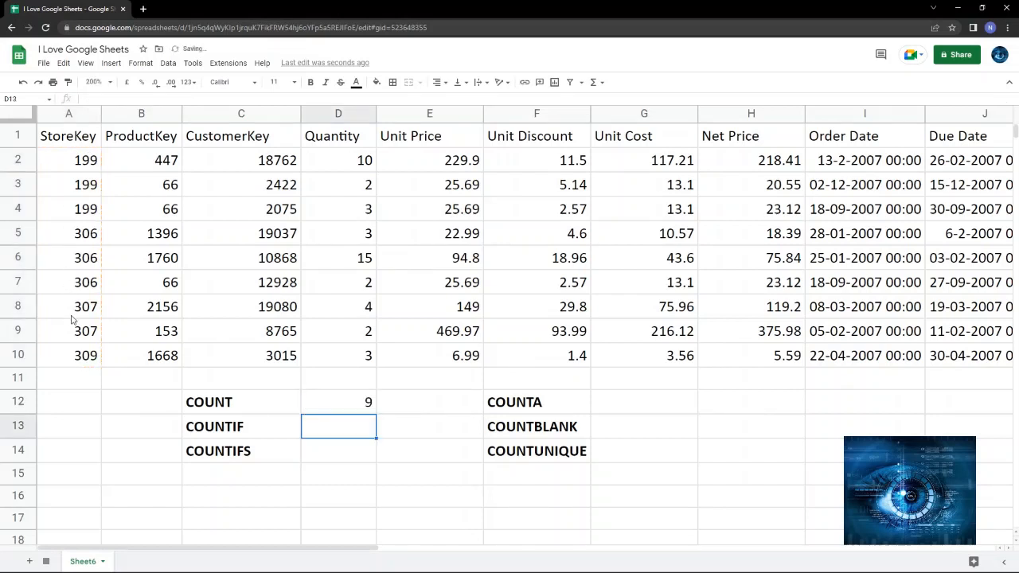
key(Up)
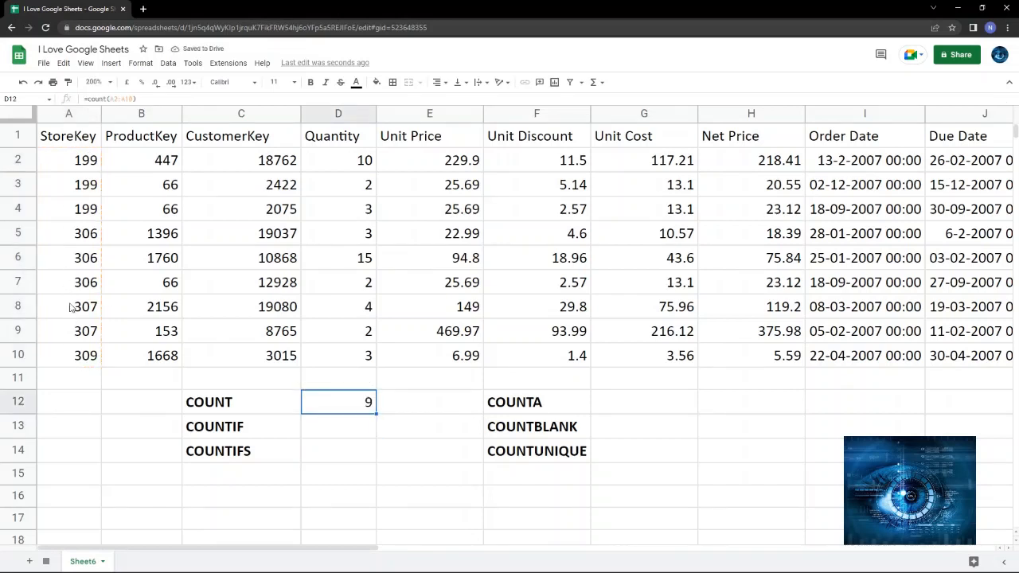
Step: Replace the StoreKey number in cell A6 with a person's first name as text and check the COUNT formula in D12
drag(80, 166, 78, 359)
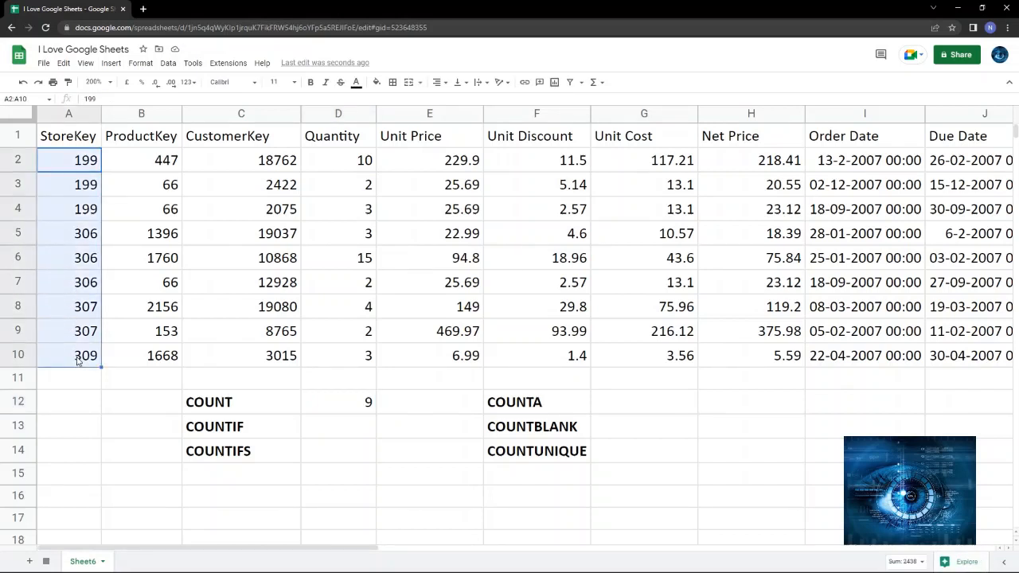
click(86, 263)
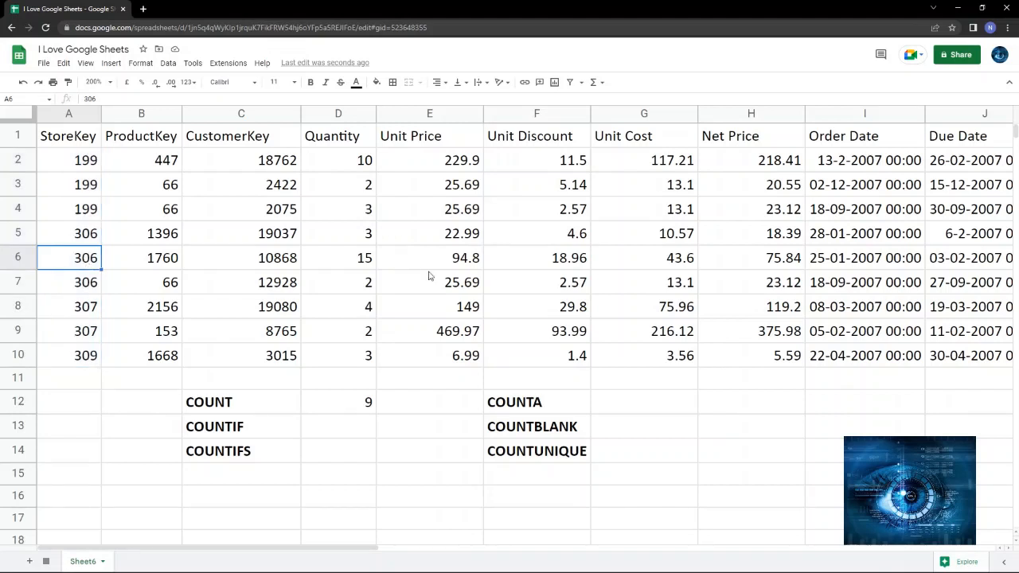
text(Nilesh)
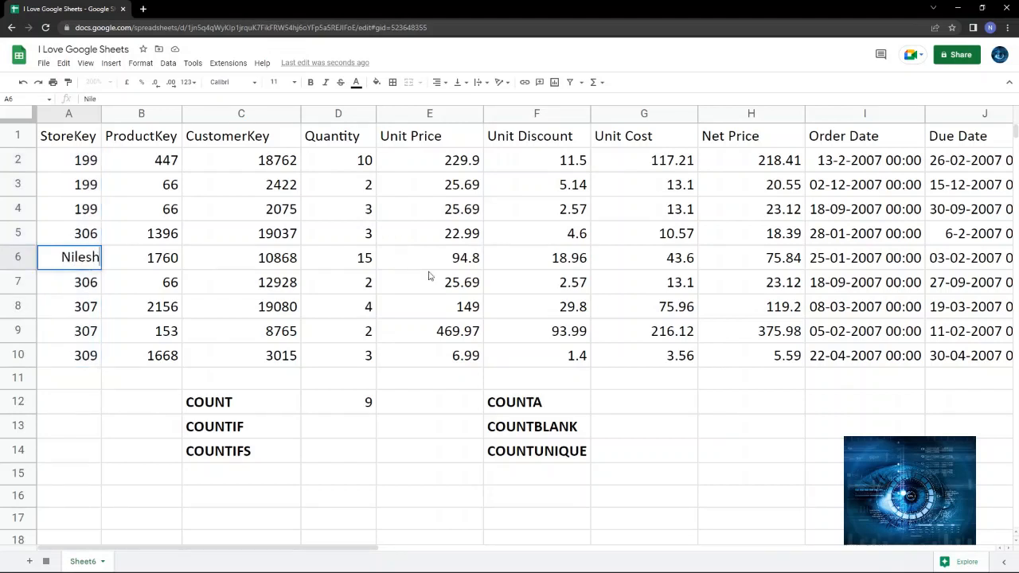
key(Return)
key(Up)
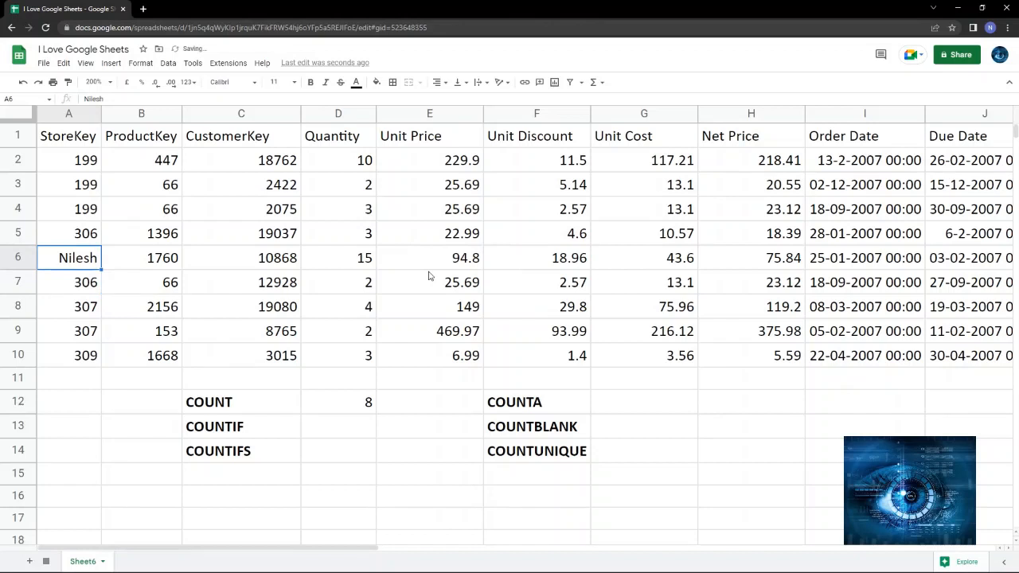
click(232, 406)
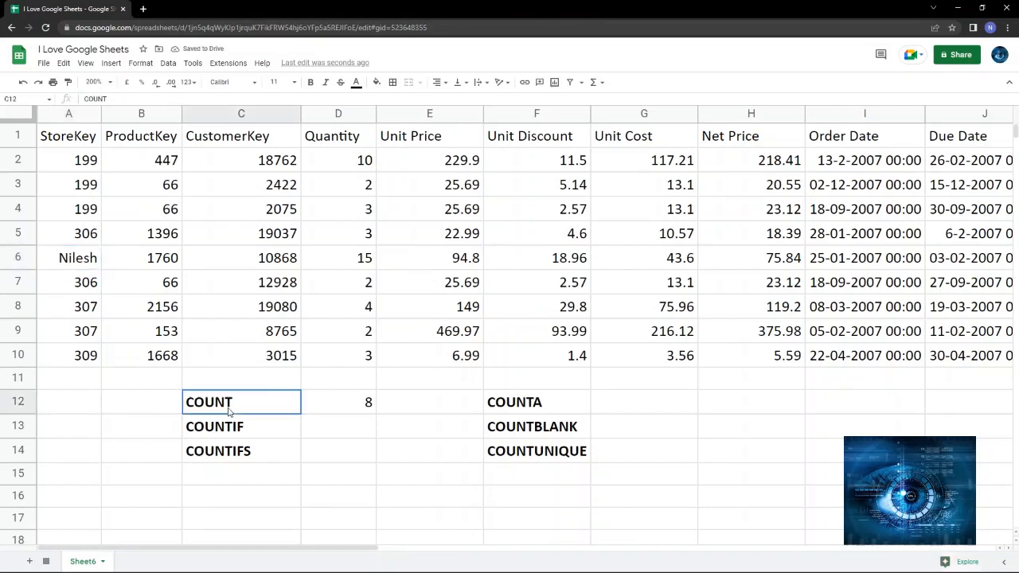
click(341, 406)
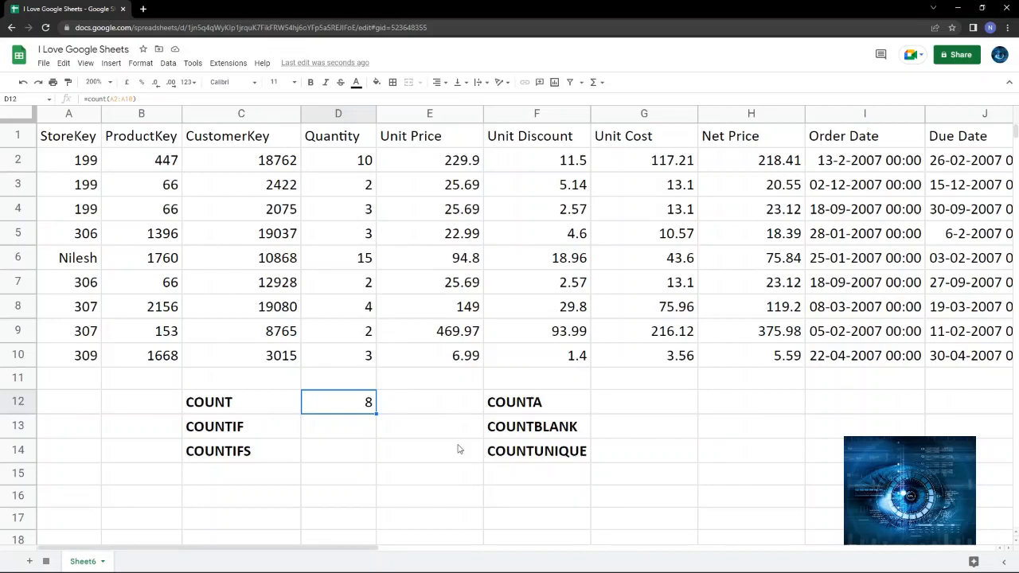
Step: Enter a COUNTA formula in cell G12 over the StoreKey values A2:A10
click(634, 405)
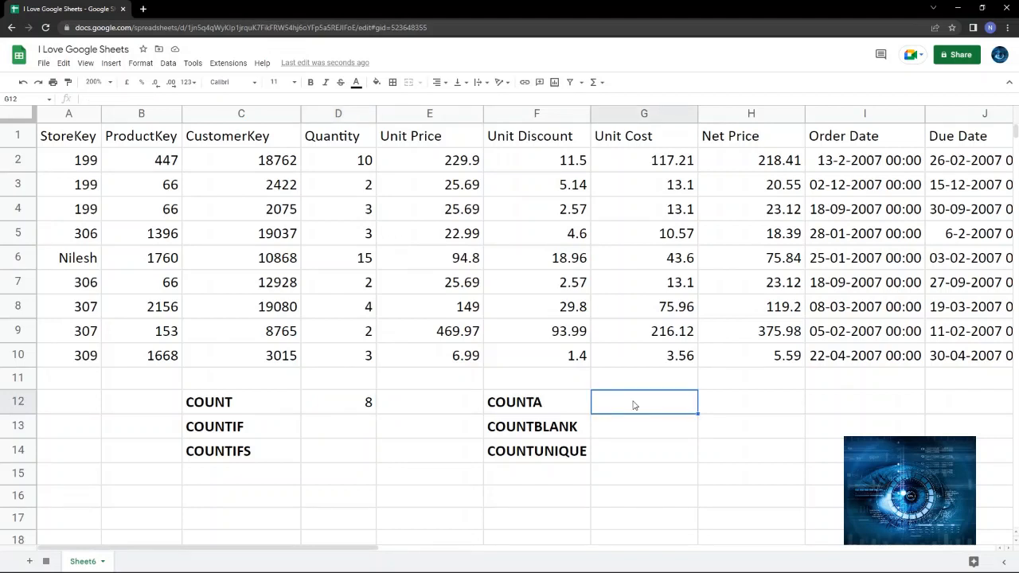
text(=countA)
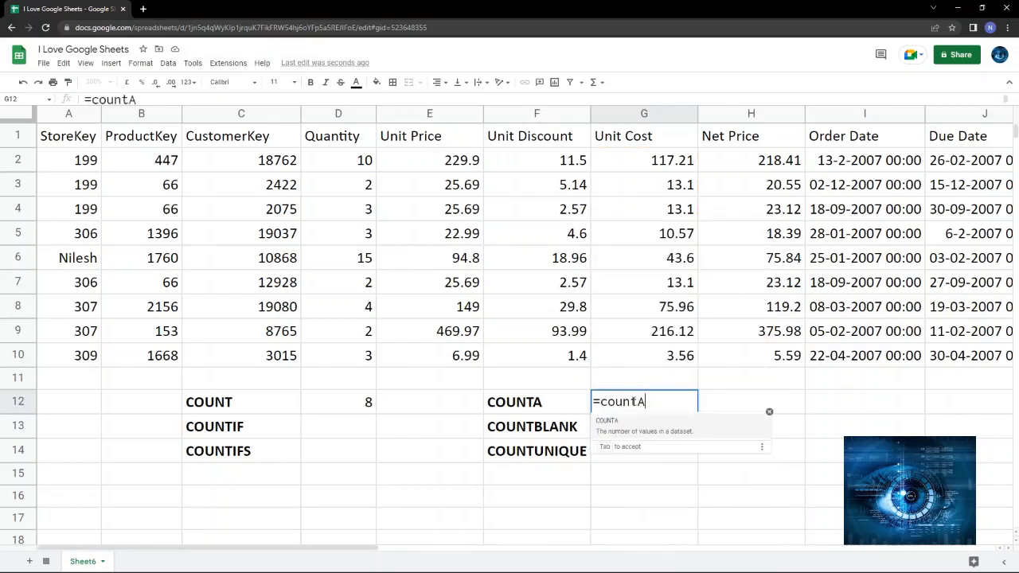
key(BackSpace)
text(a()
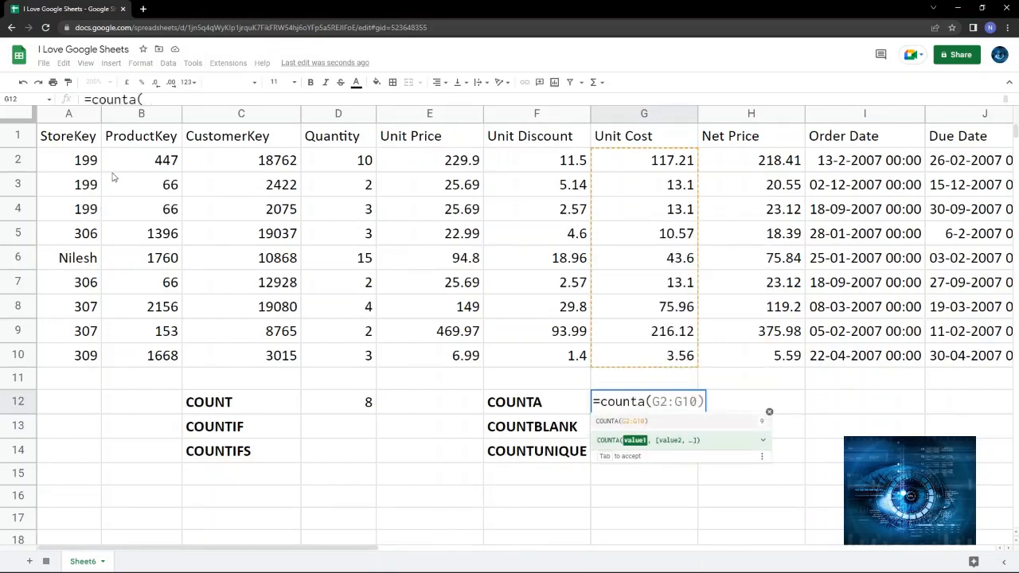
click(84, 165)
drag(79, 182, 72, 356)
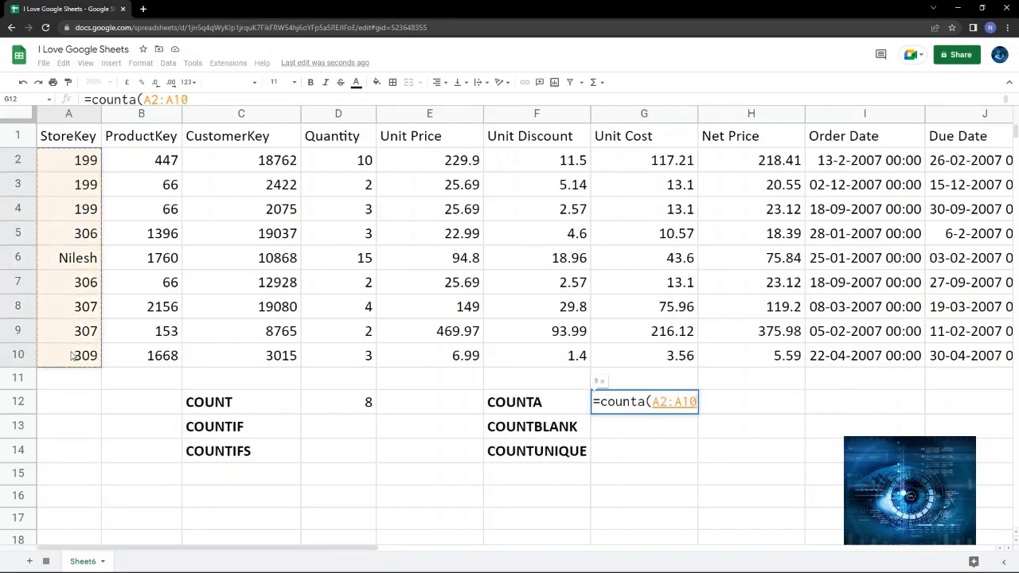
key(Return)
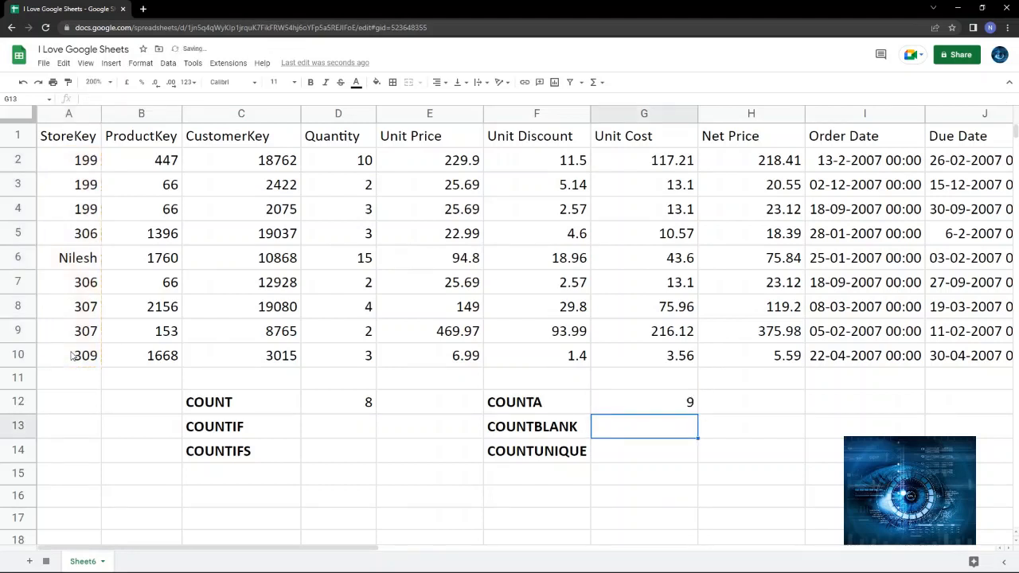
Step: Compare the COUNT result in D12 with the COUNTA result in G12 against the StoreKey range A2:A10
click(627, 405)
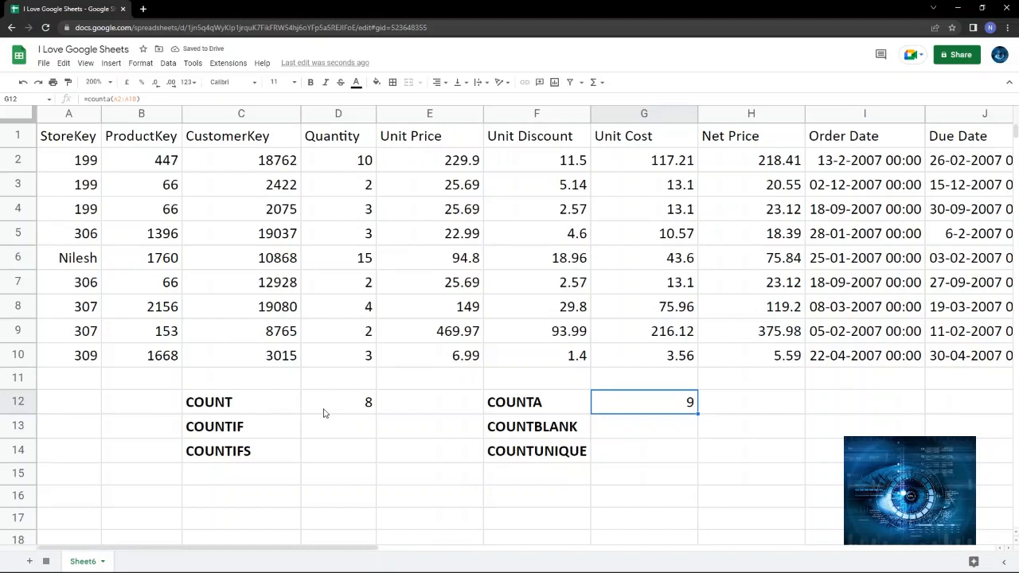
click(323, 412)
click(649, 410)
click(355, 409)
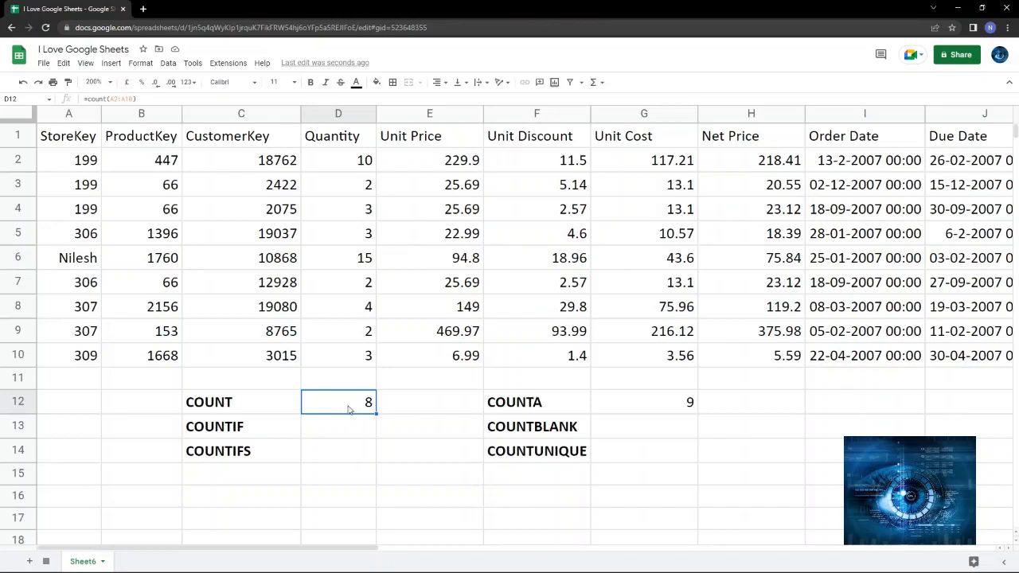
drag(74, 168, 79, 354)
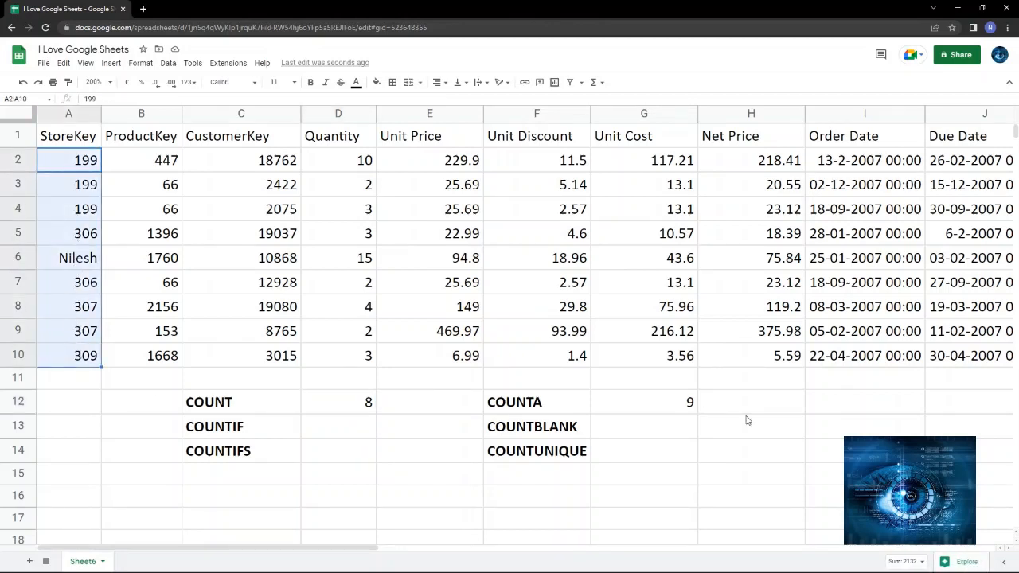
click(673, 413)
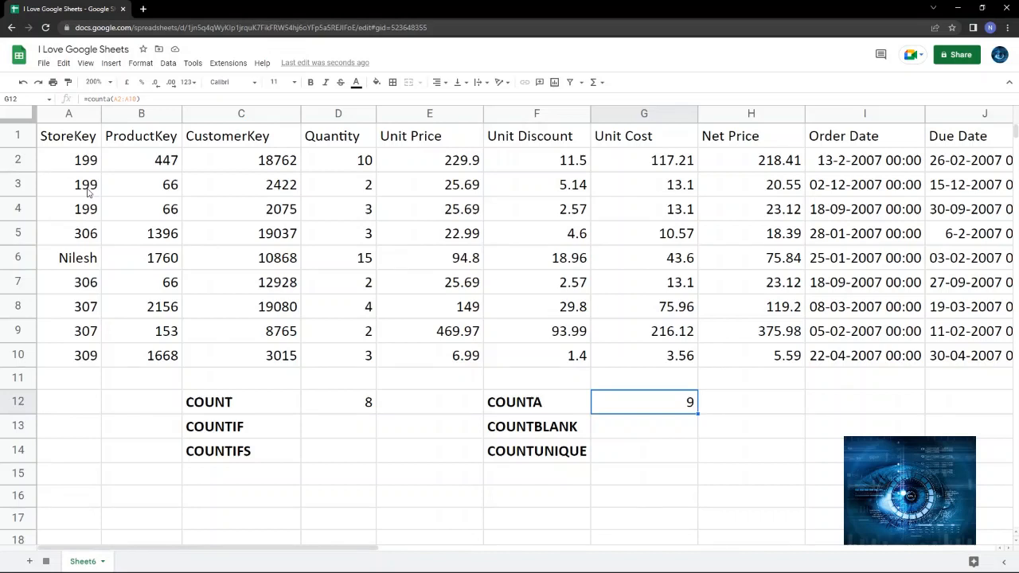
Step: Enter a COUNTIF formula in cell D13 that counts StoreKey values in A2:A10 equal to 199, and check the matching rows
click(356, 434)
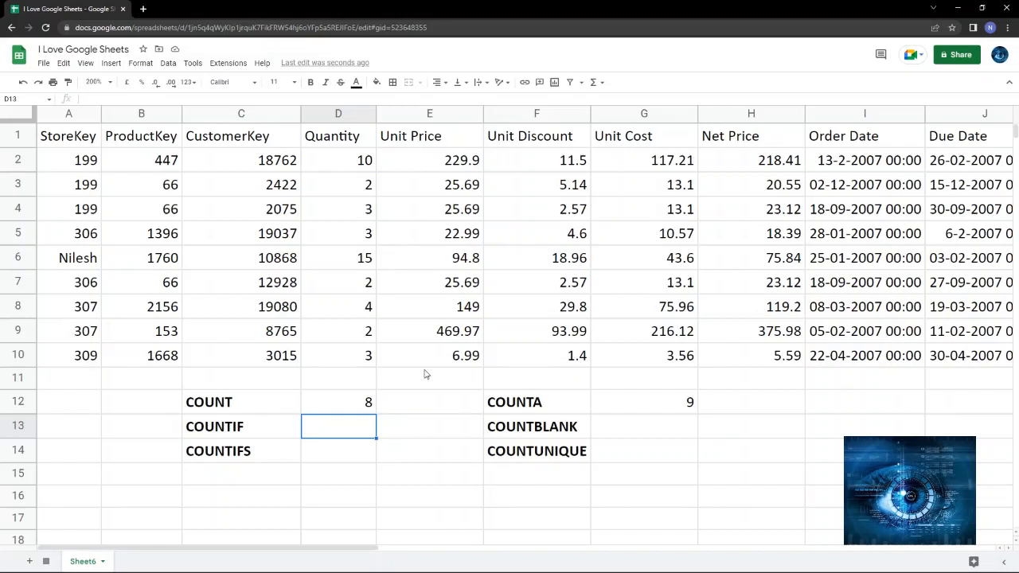
text(=co)
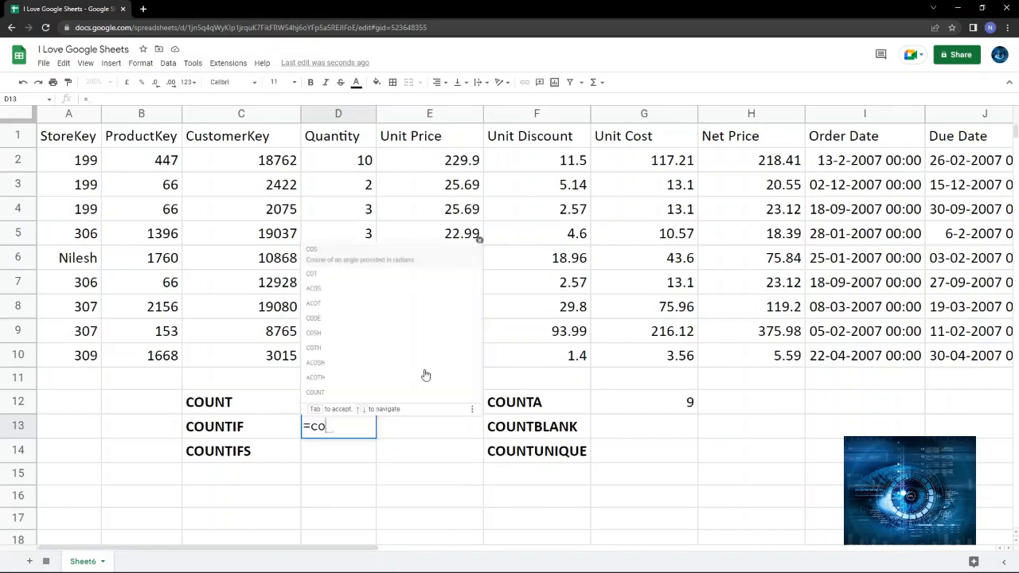
text(untif)
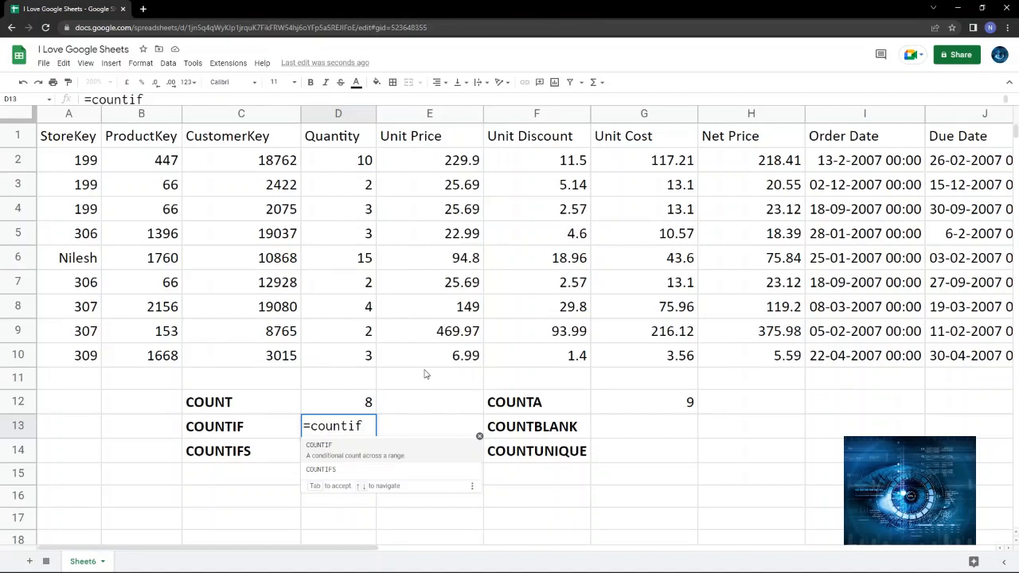
text(()
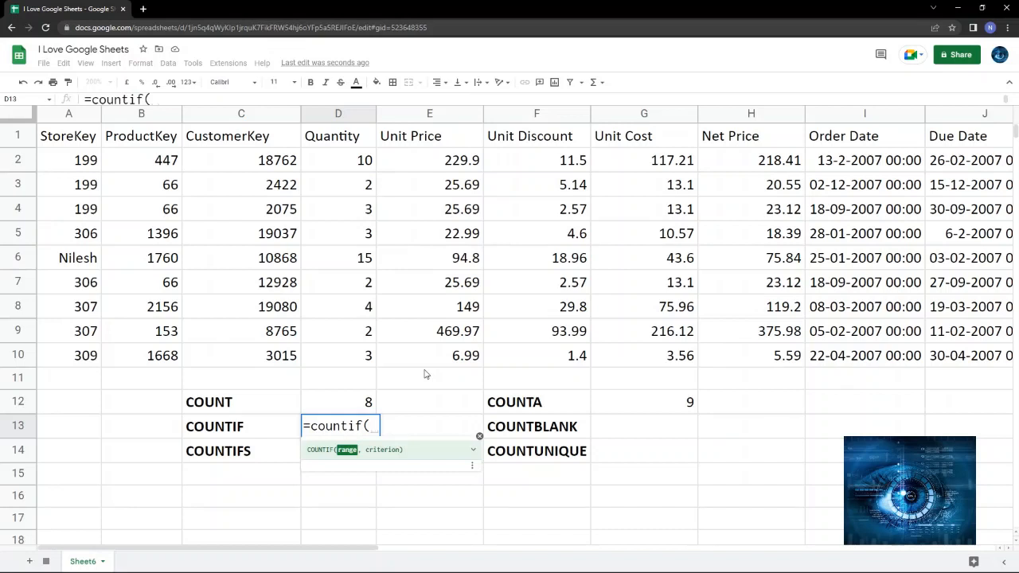
click(85, 159)
drag(85, 159, 80, 355)
text(,)
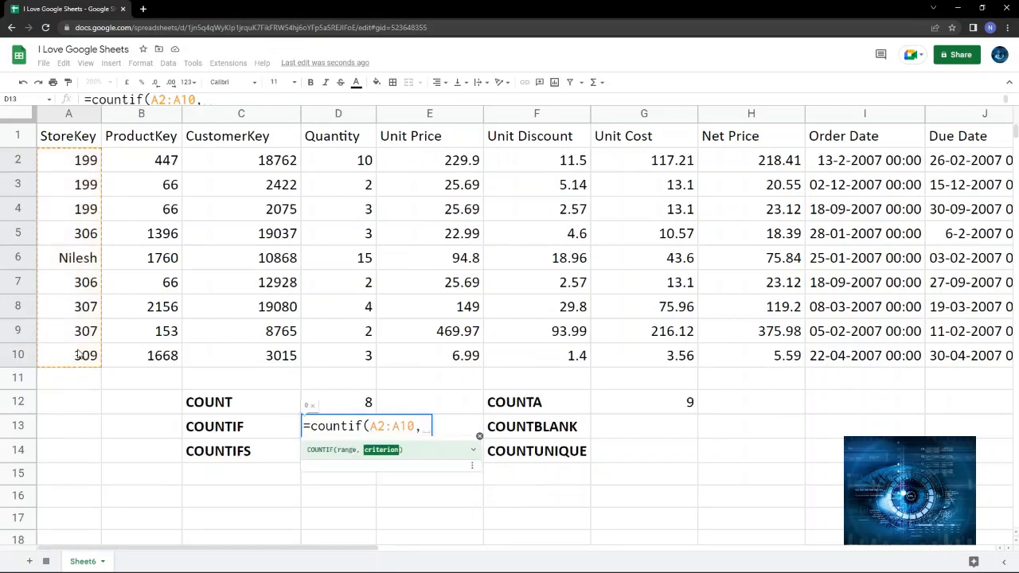
text(1)
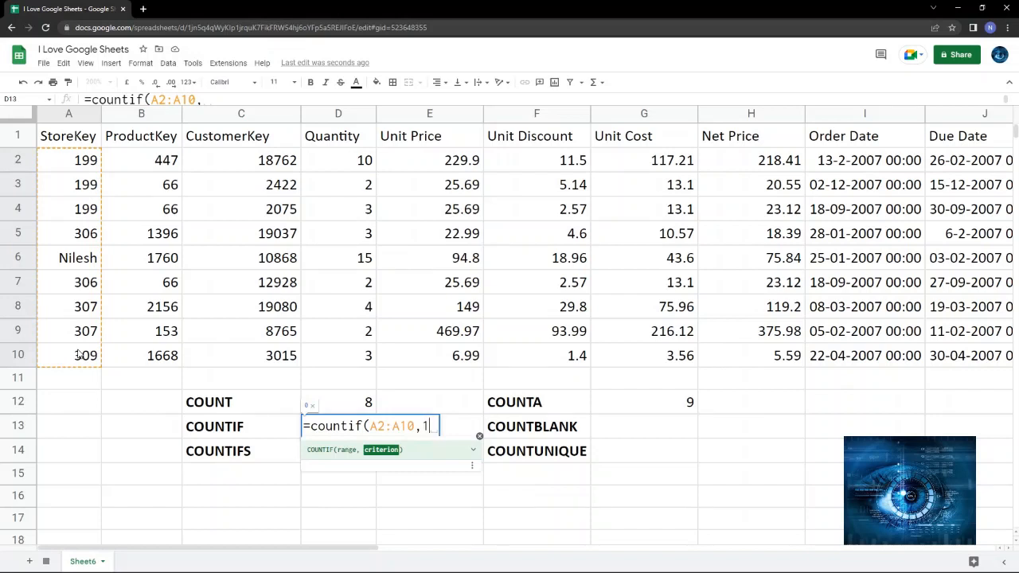
text(99))
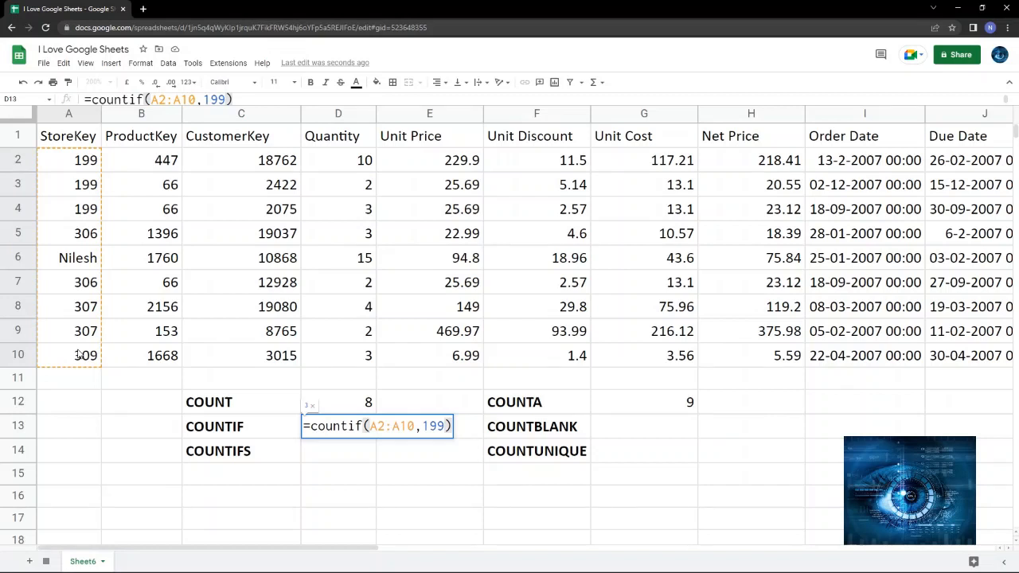
key(Return)
key(Up)
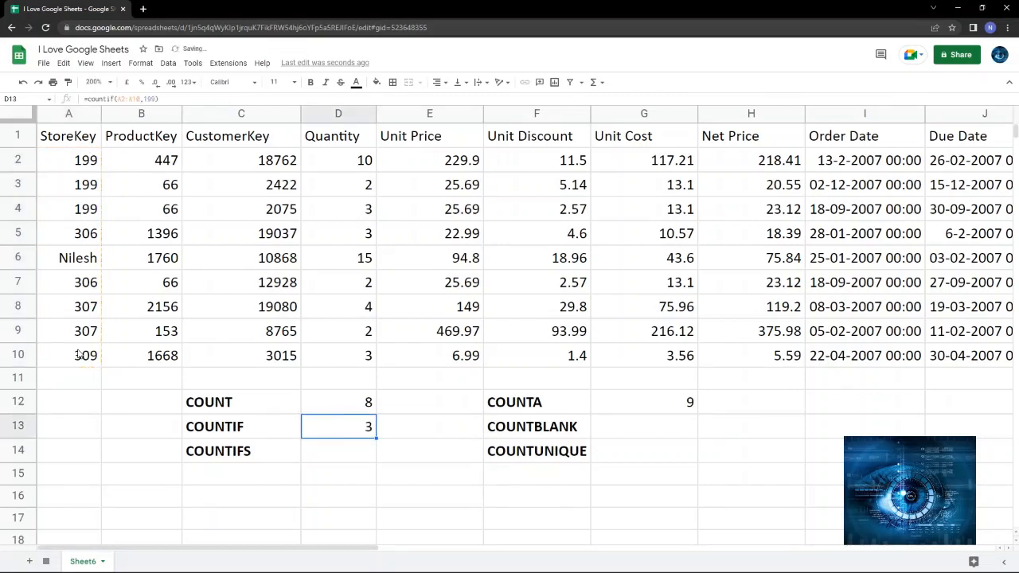
drag(92, 167, 92, 209)
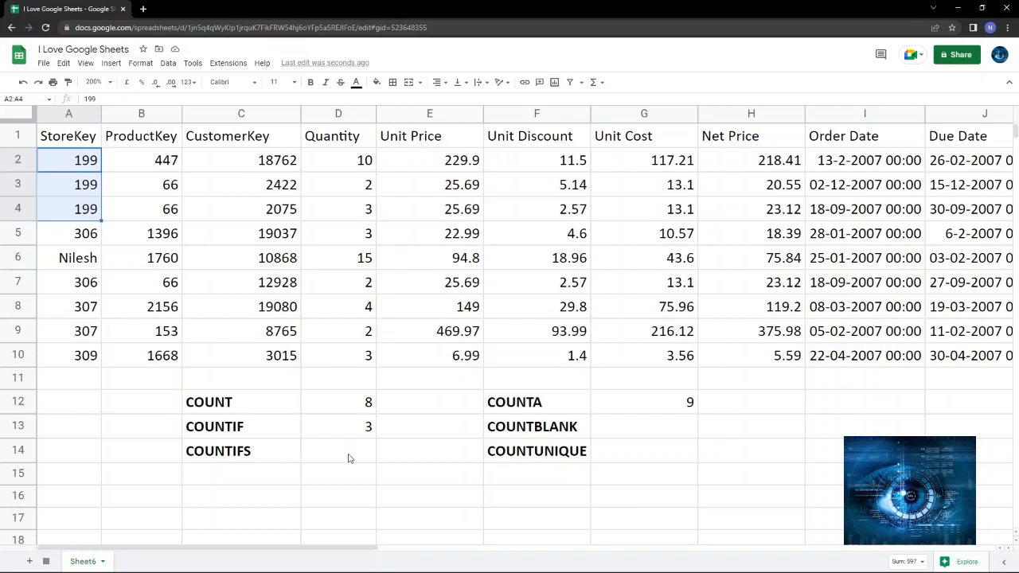
Step: Enter a COUNTIFS formula in cell D14 that counts rows with StoreKey 199 in A2:A10 and ProductKey 66 in B2:B10
click(348, 458)
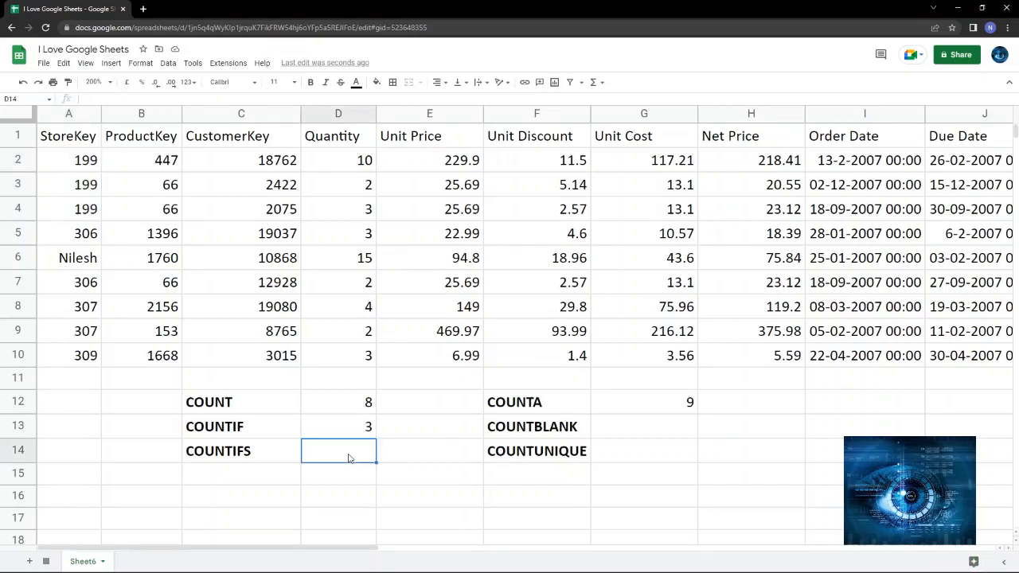
text(=countif)
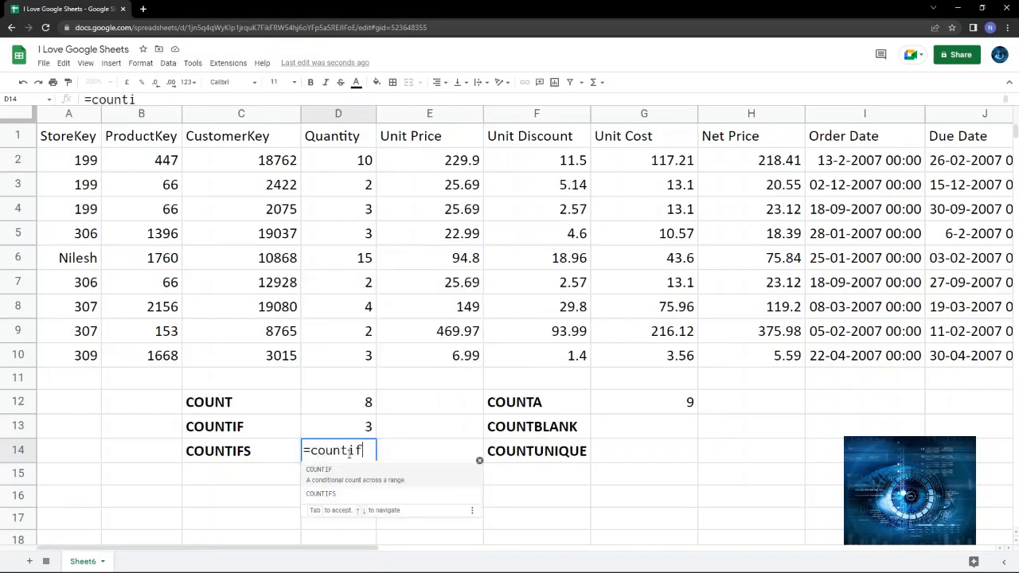
text(s()
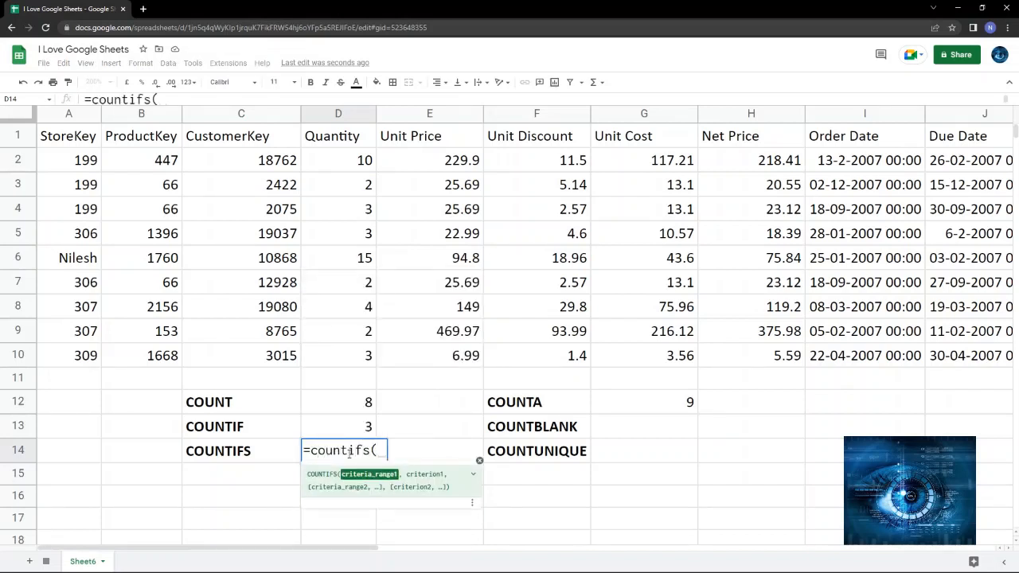
drag(87, 163, 88, 362)
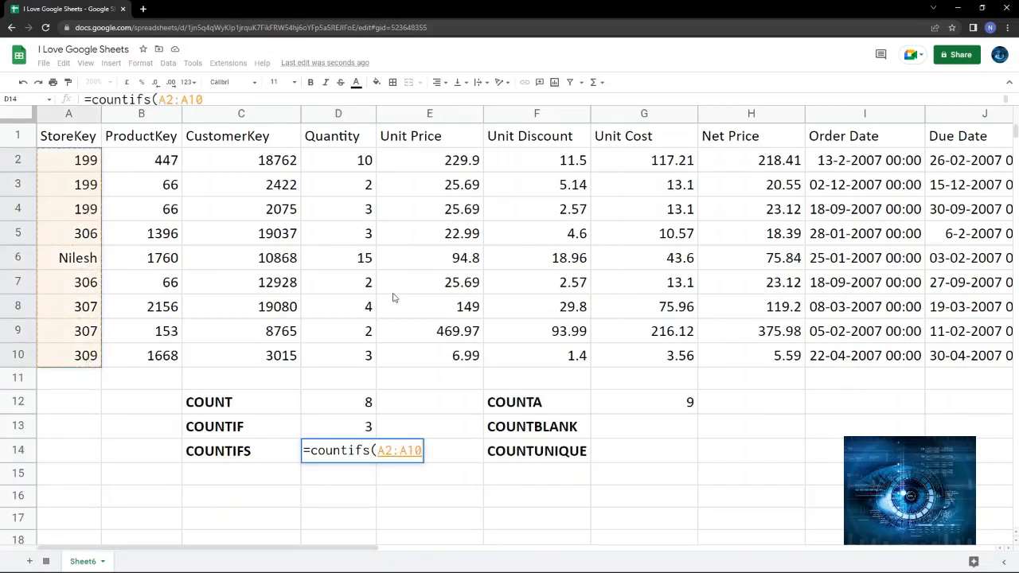
text(,)
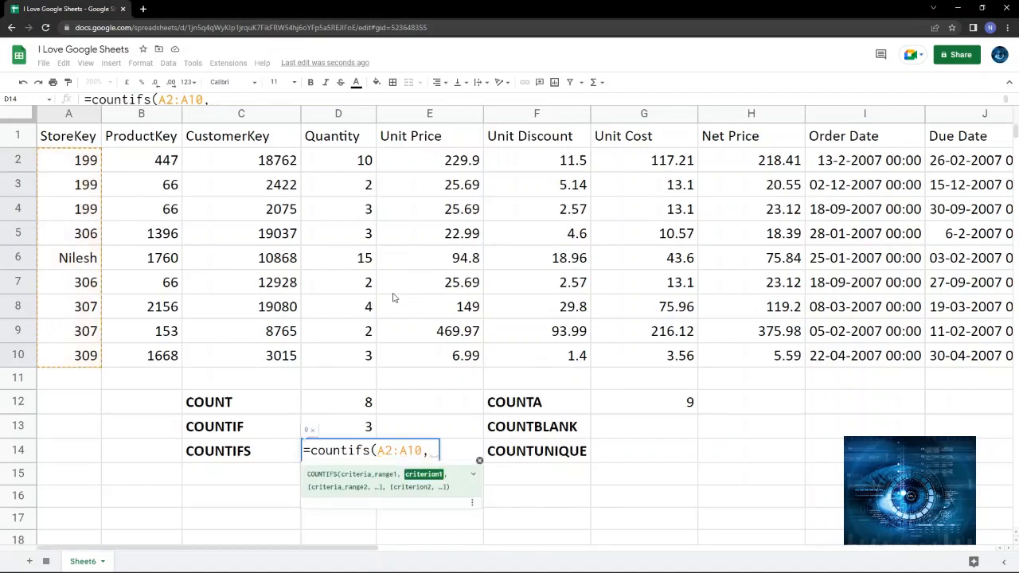
text(199)
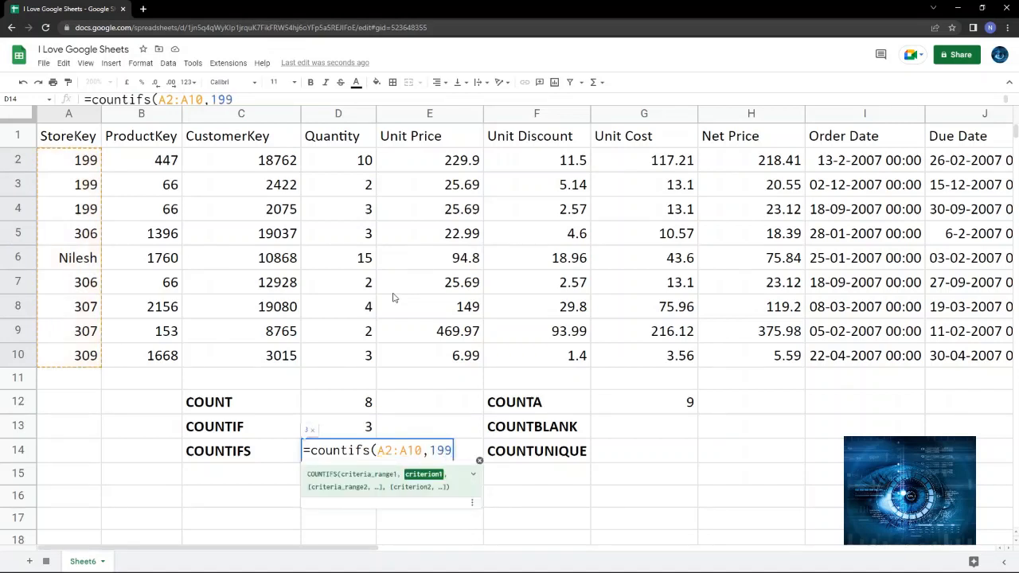
text(,)
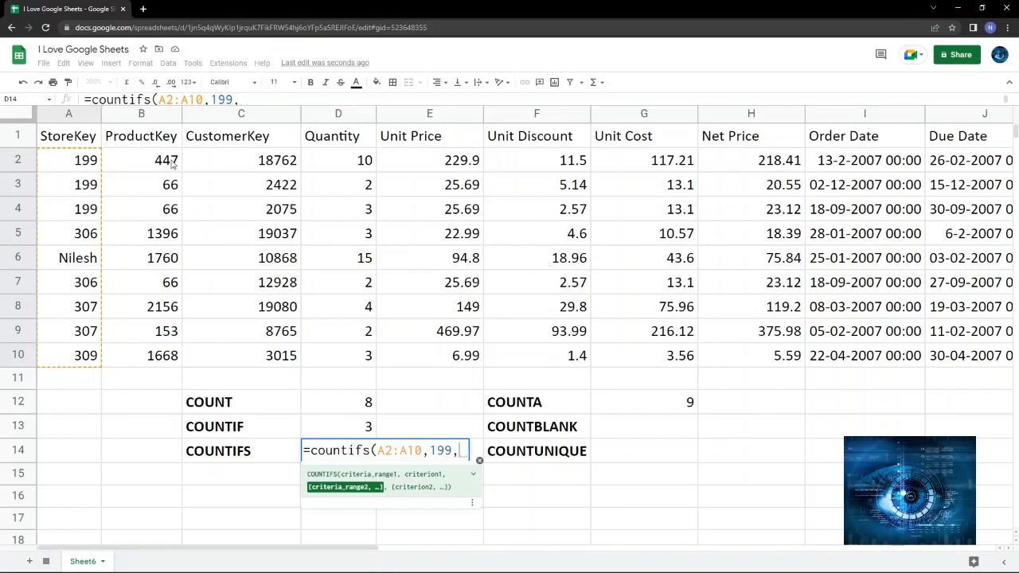
drag(170, 161, 166, 366)
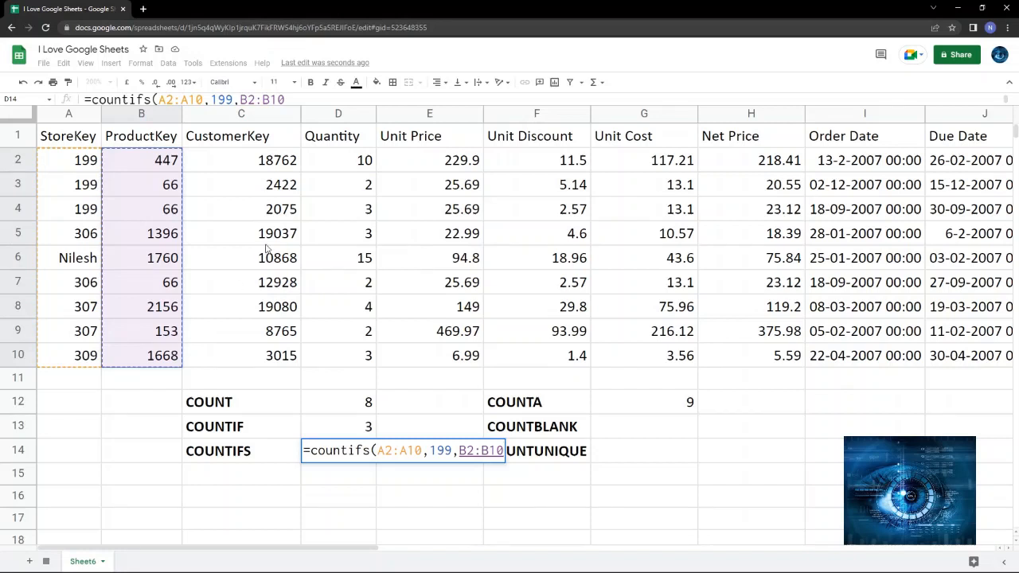
text(,)
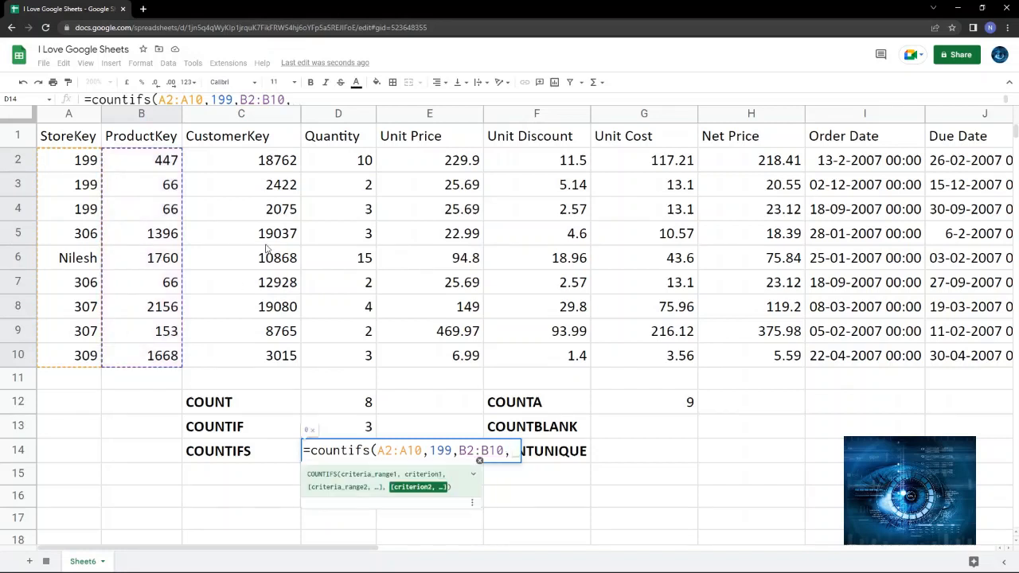
text(6)
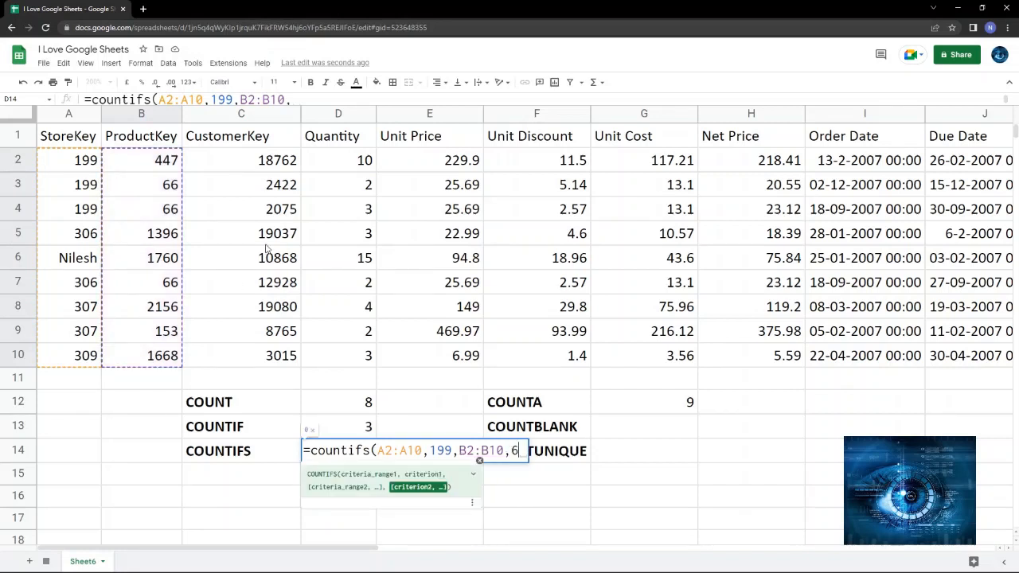
text(6))
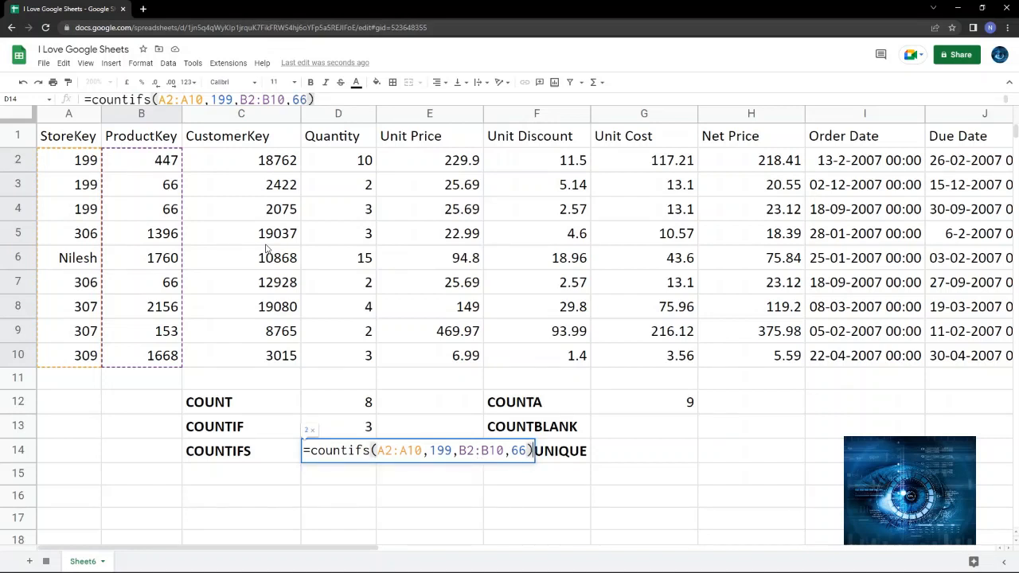
key(Return)
key(Up)
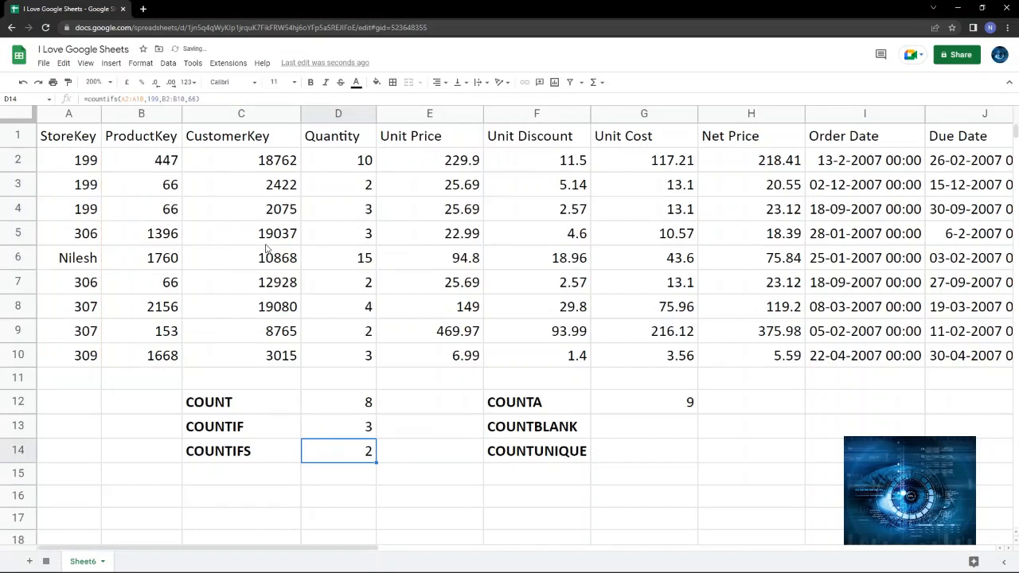
Step: Check the COUNTIFS result in D14 against the matching StoreKey cells A3:A4 and ProductKey cells B3:B4
drag(78, 189, 77, 215)
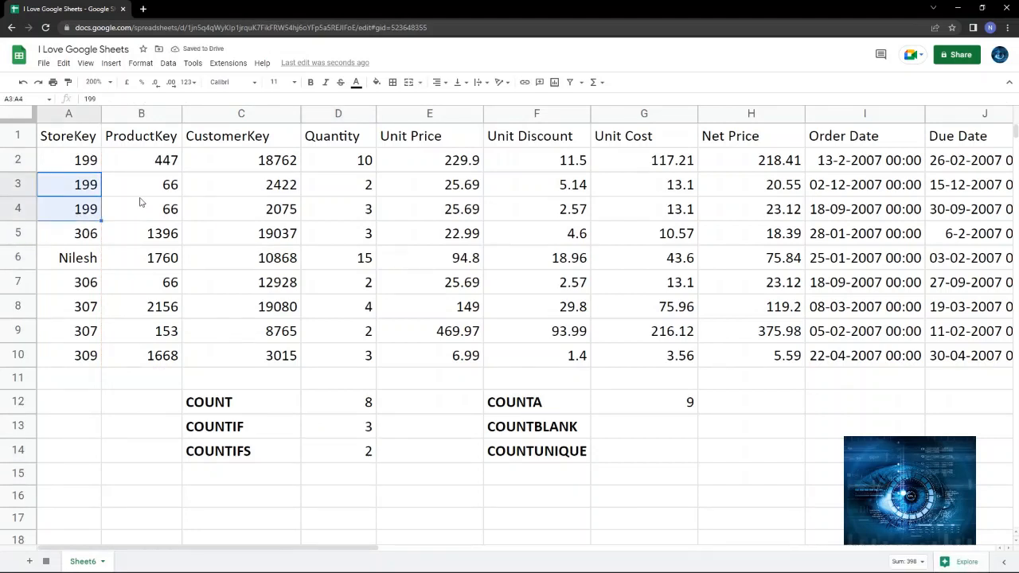
drag(147, 185, 147, 212)
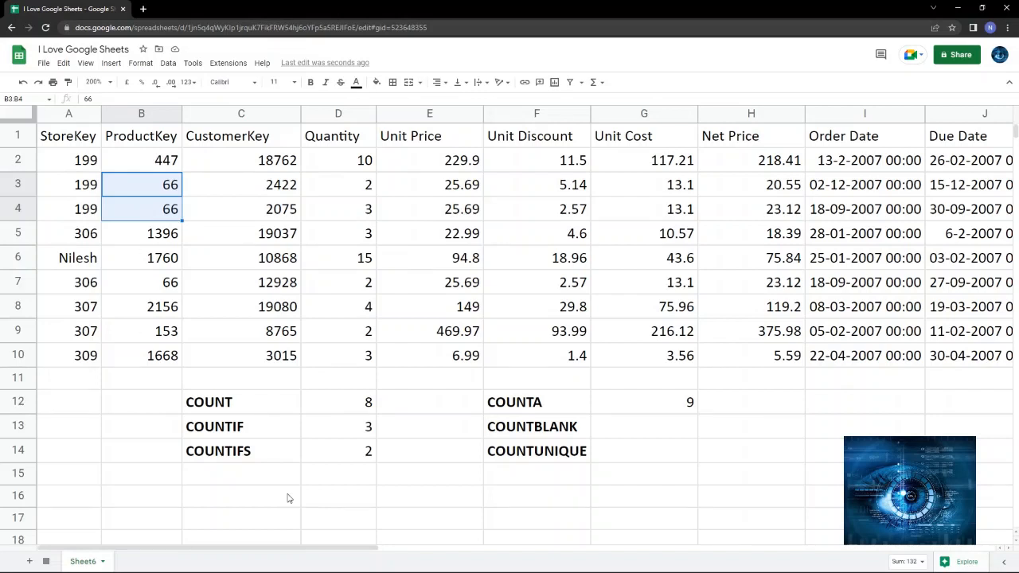
click(354, 455)
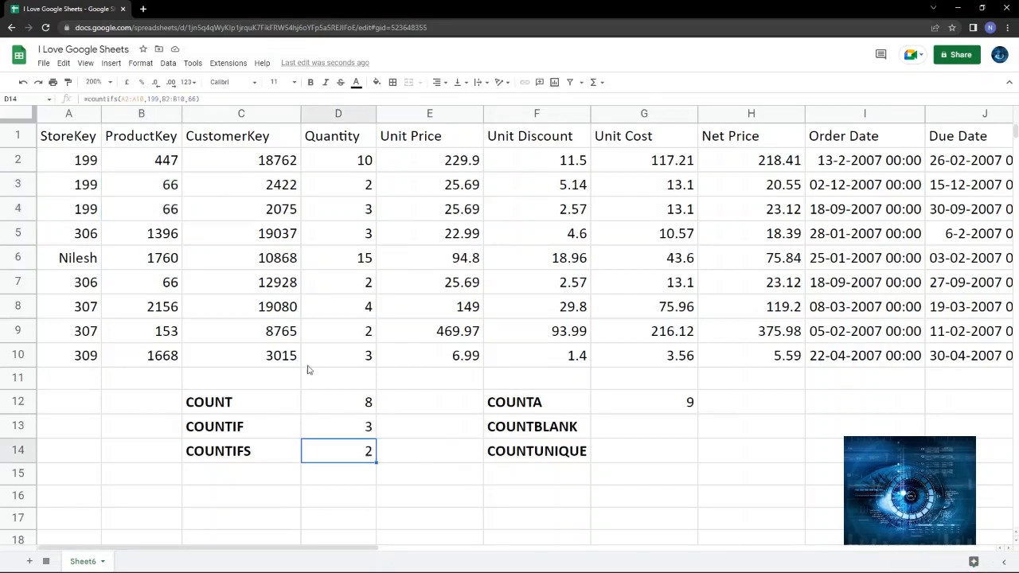
drag(84, 188, 82, 212)
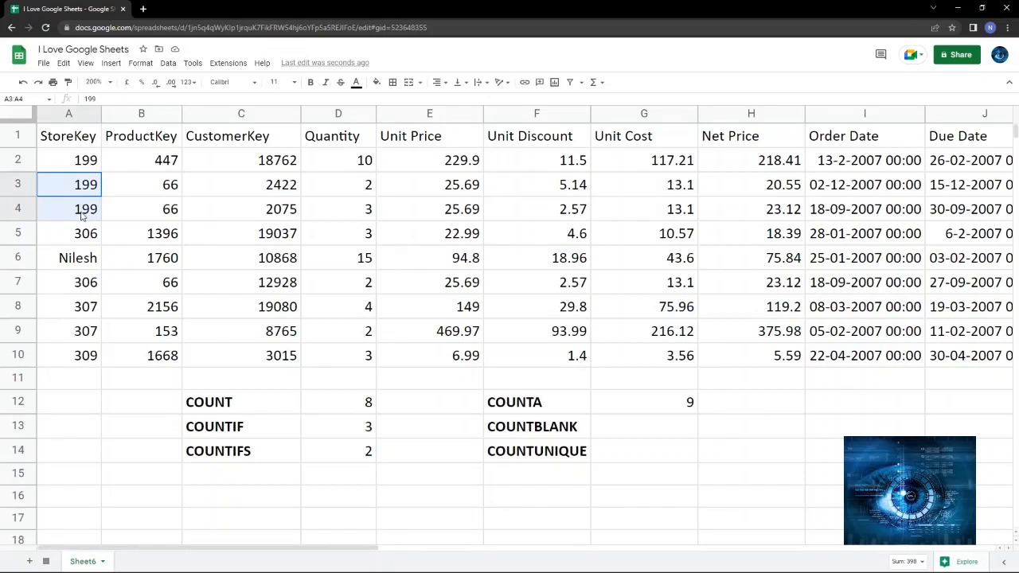
click(164, 189)
drag(164, 189, 168, 212)
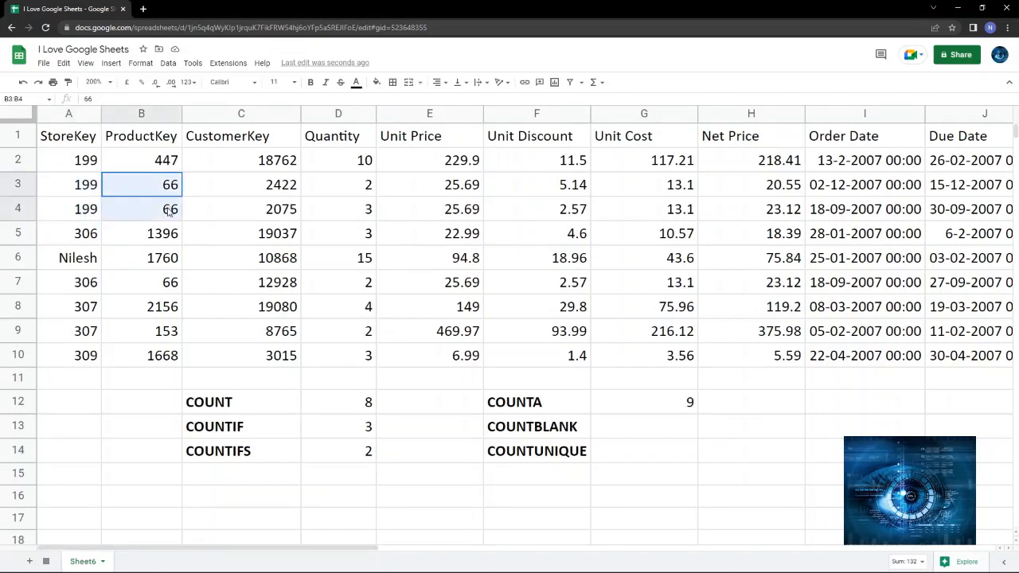
click(364, 453)
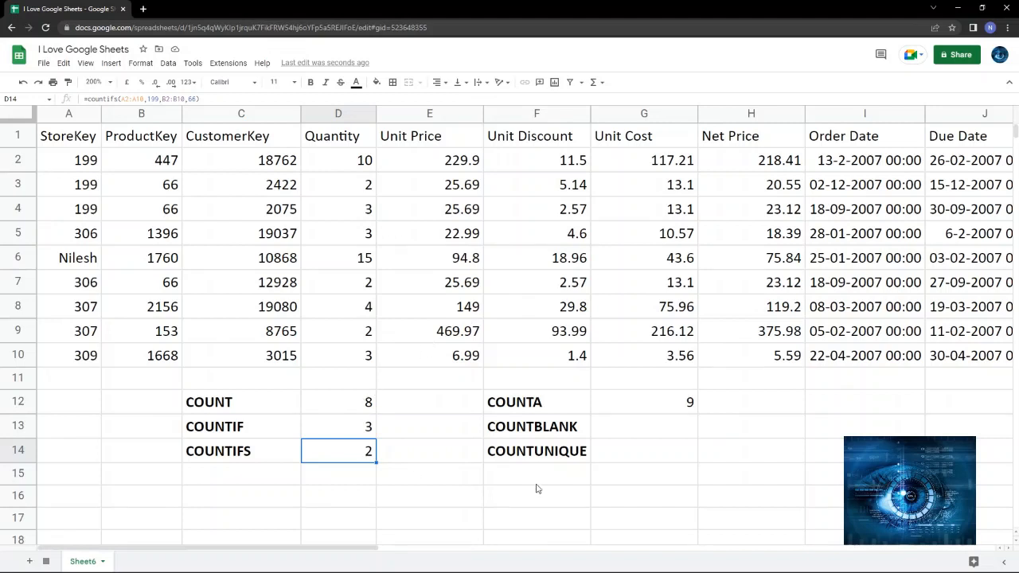
Step: Clear the text from StoreKey cell A6 so the range contains a blank cell
click(658, 432)
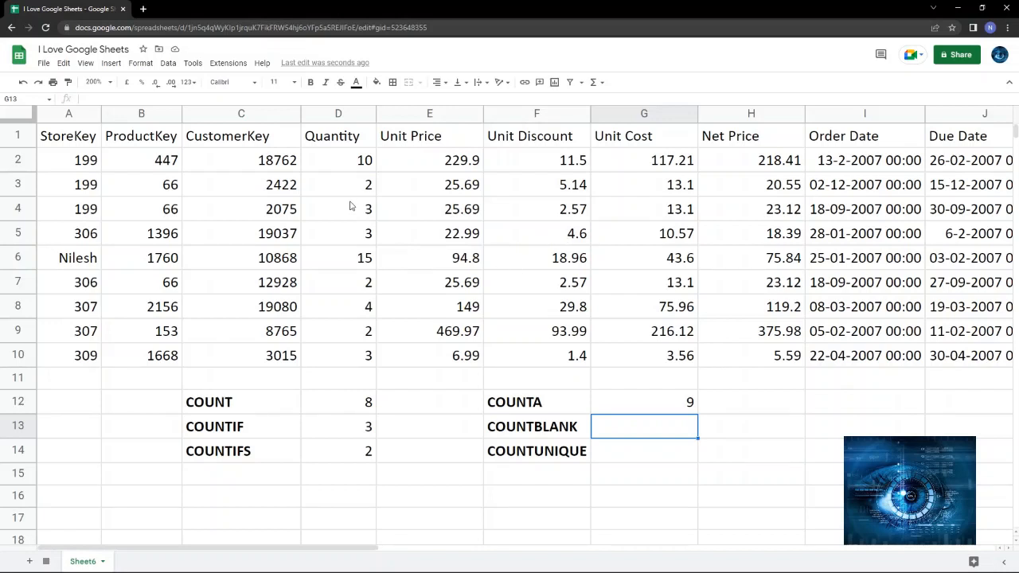
click(61, 266)
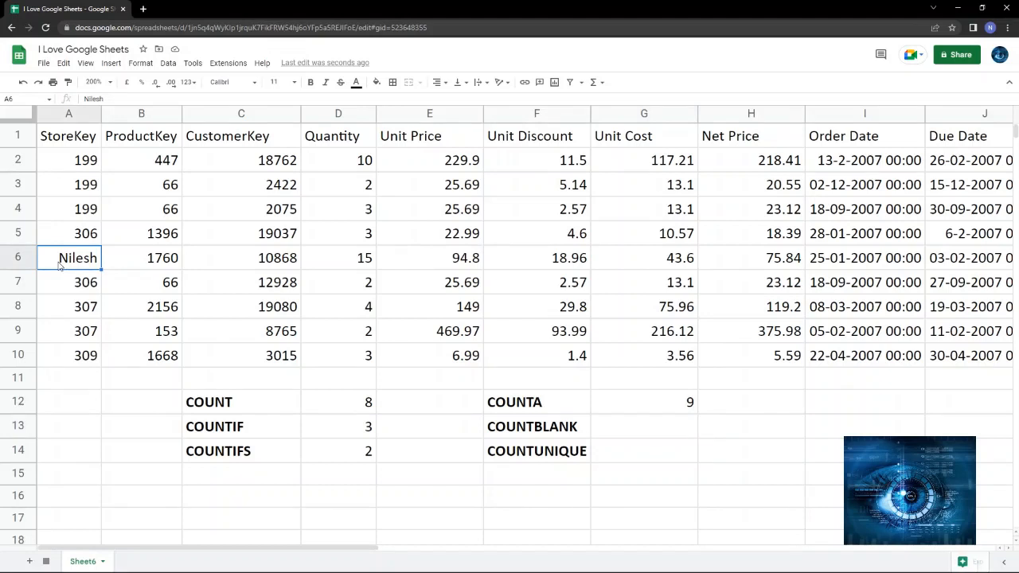
key(Delete)
key(Up)
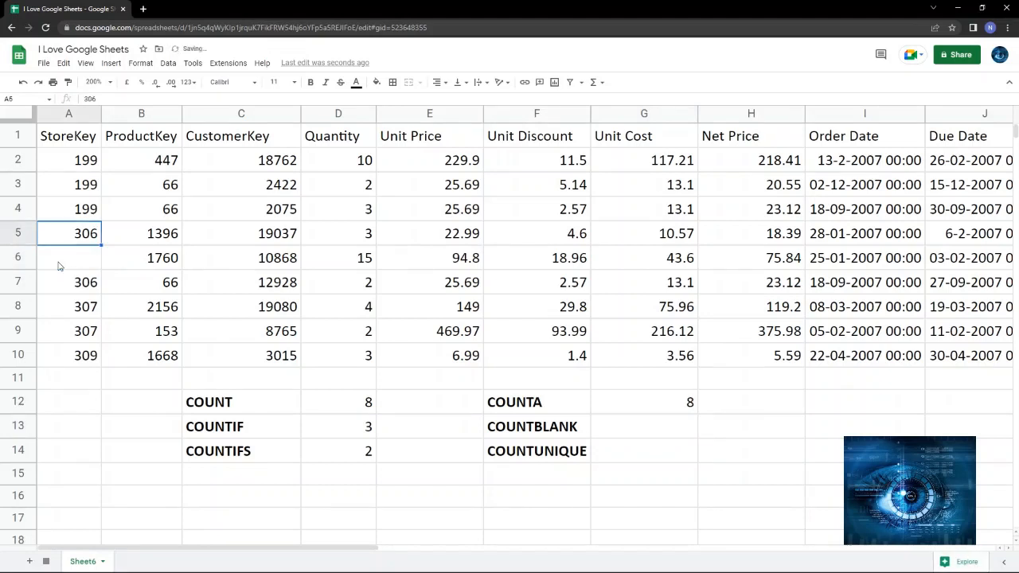
key(Up)
key(Up)
key(Down)
key(Down)
key(Down)
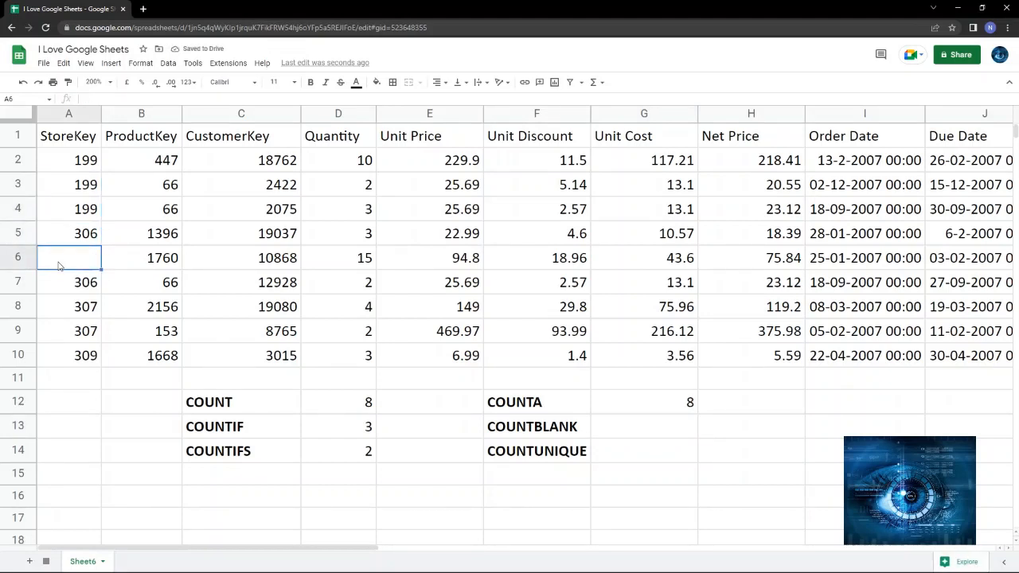
Step: Enter a COUNTBLANK formula in cell G13 over the StoreKey range A2:A10 and check it against the empty cell A6
click(643, 428)
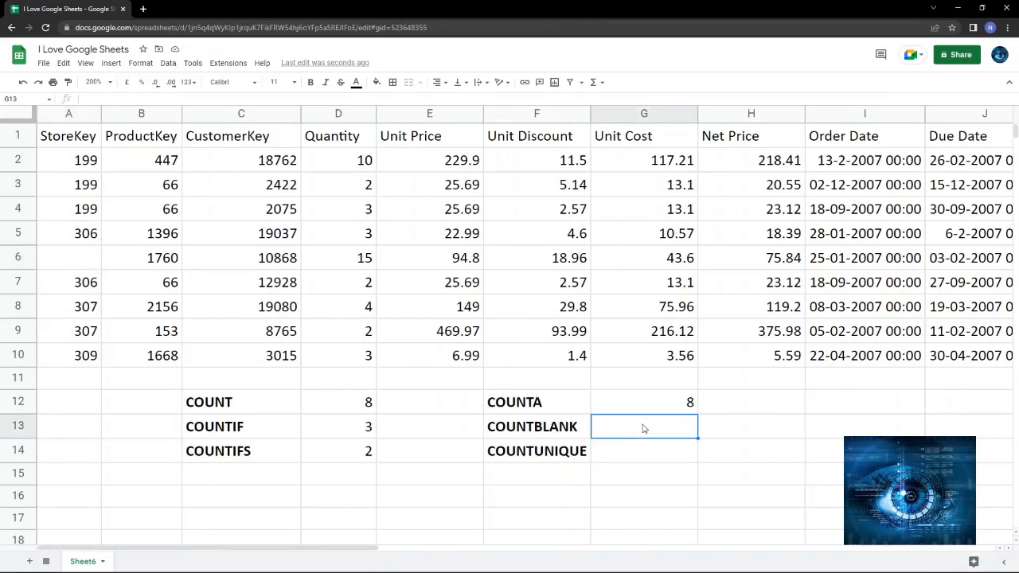
text(=countb)
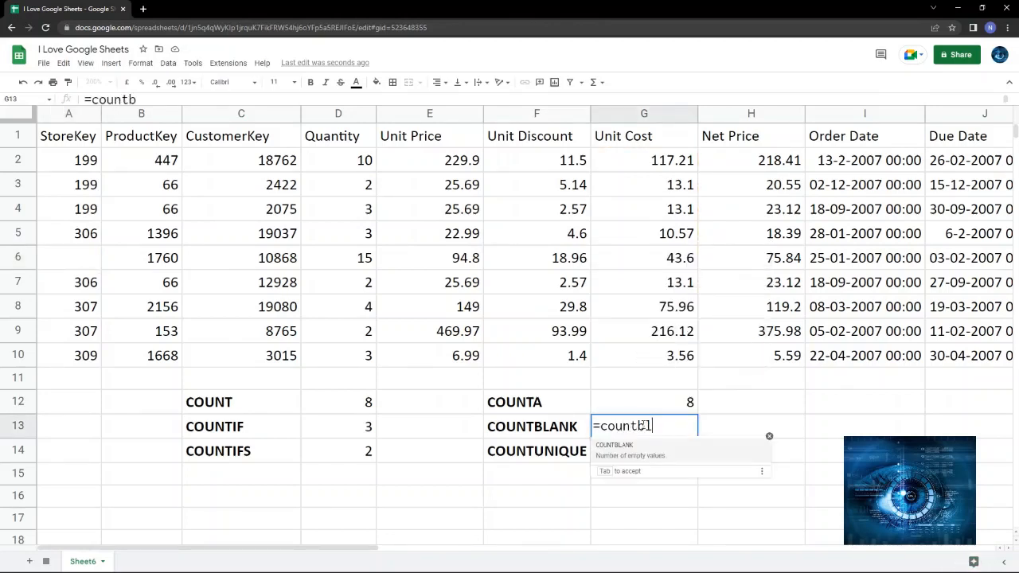
text(lank()
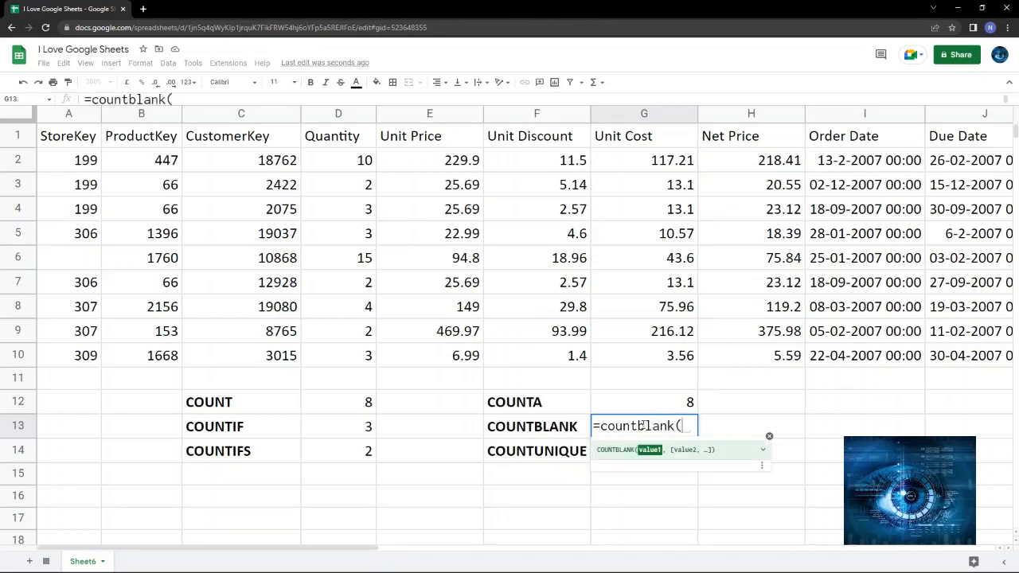
drag(80, 166, 79, 361)
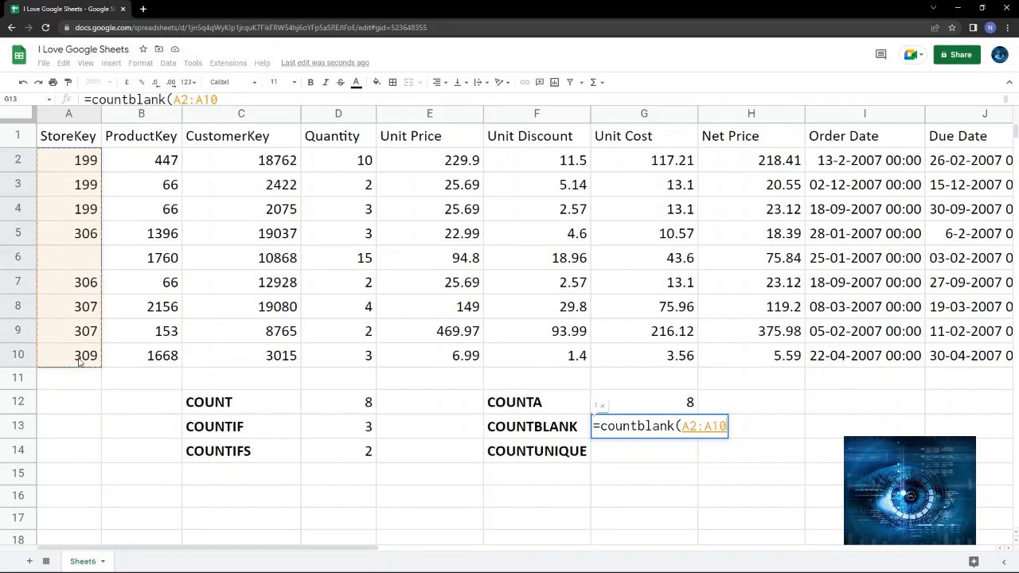
text())
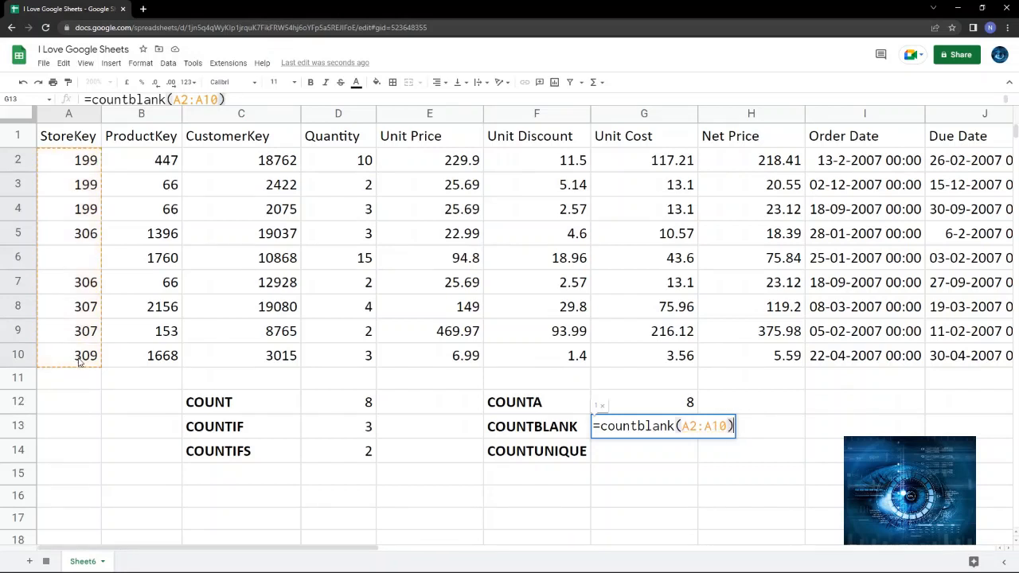
key(Return)
key(Up)
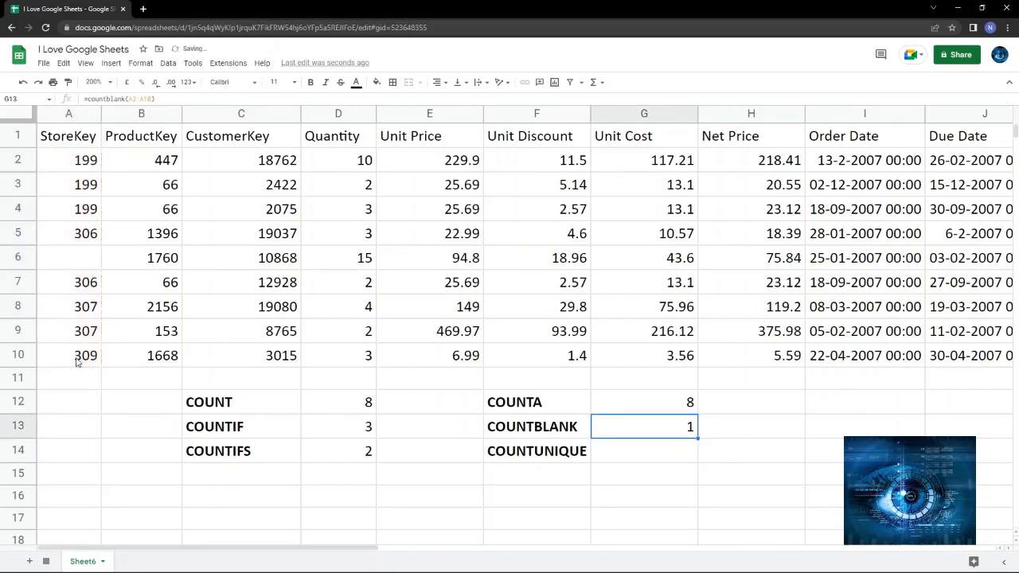
click(70, 265)
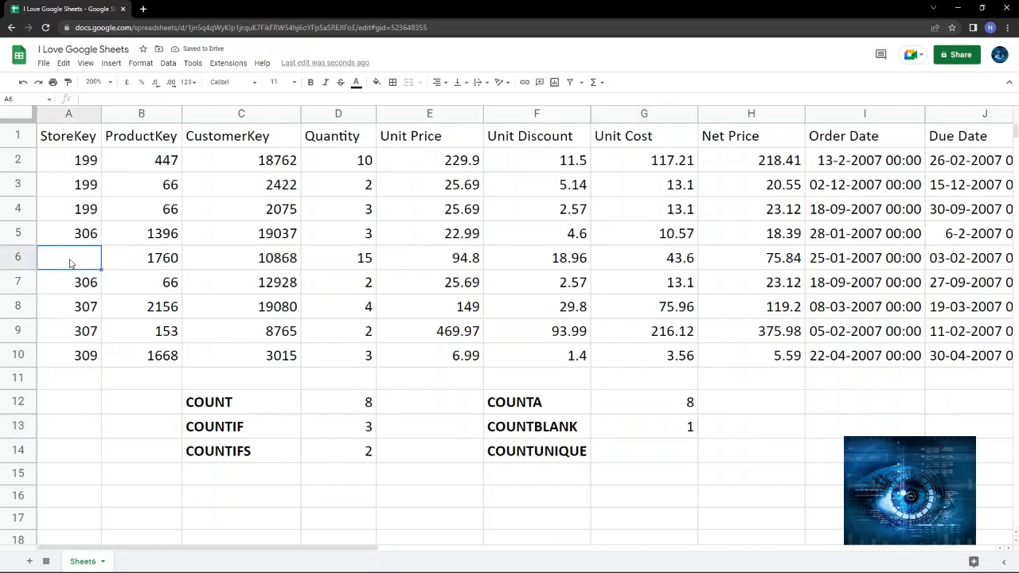
click(673, 434)
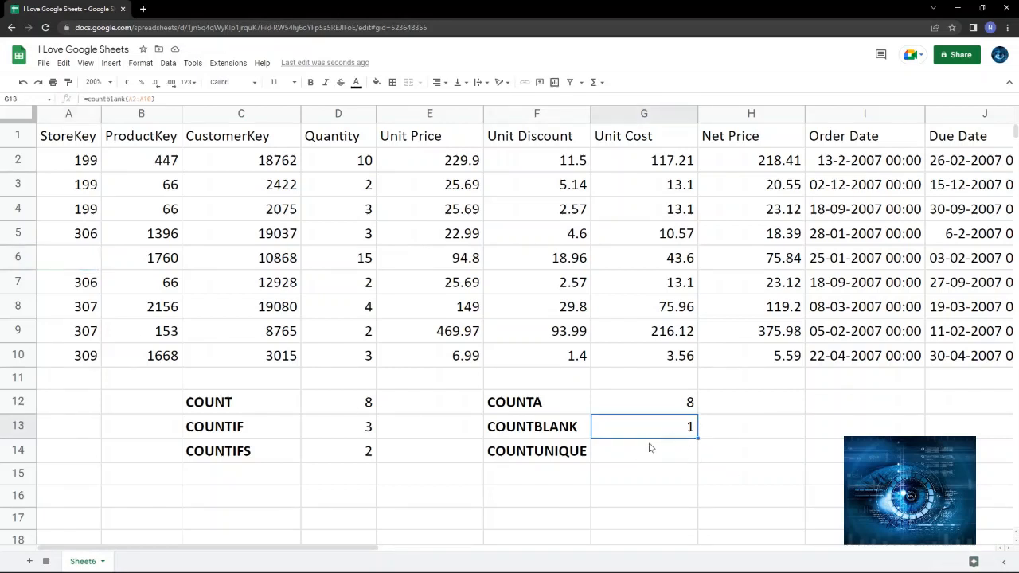
Step: Clear the StoreKey value in cell A10 and check the COUNTBLANK formula in G13
click(85, 361)
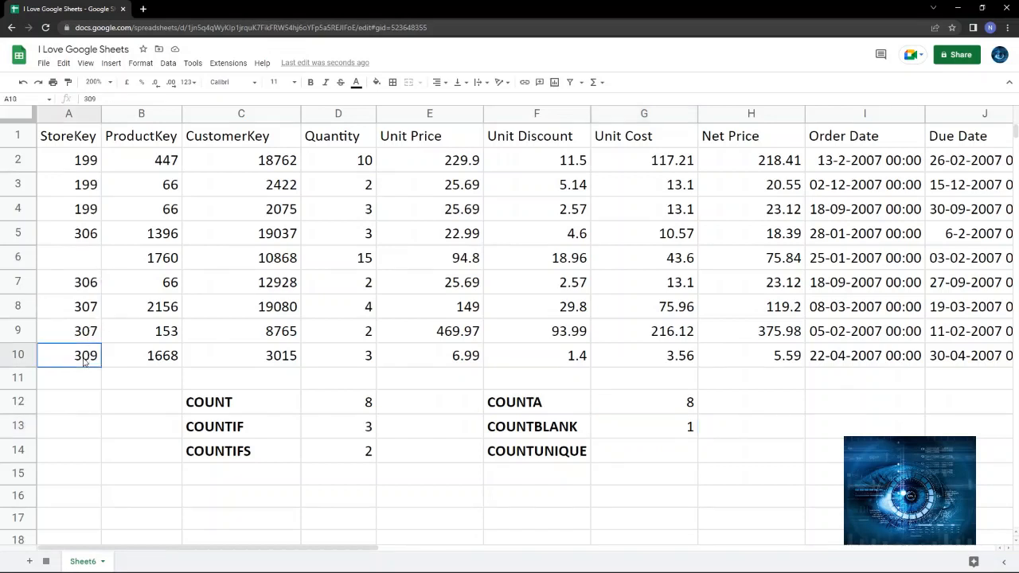
key(Delete)
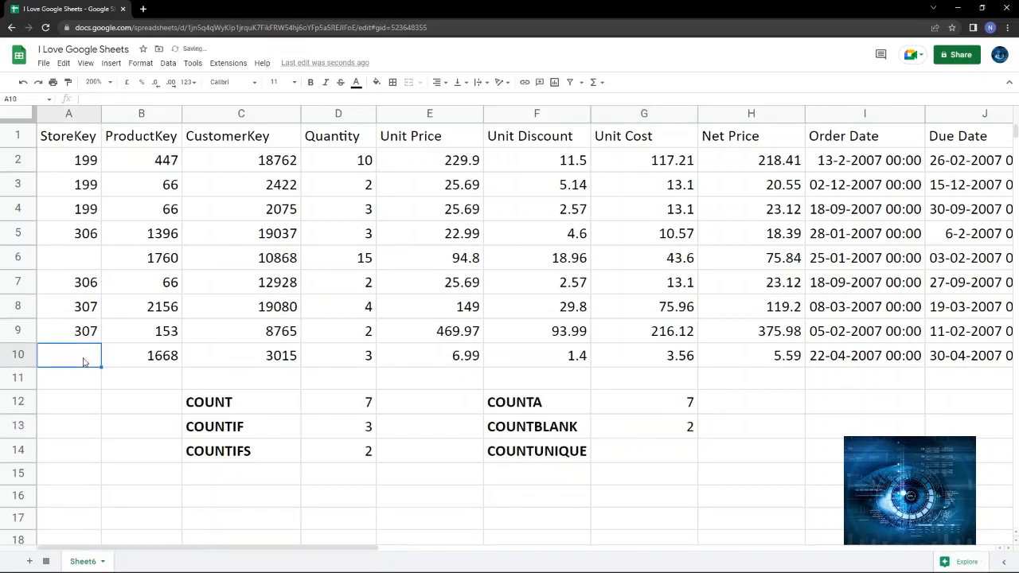
click(653, 431)
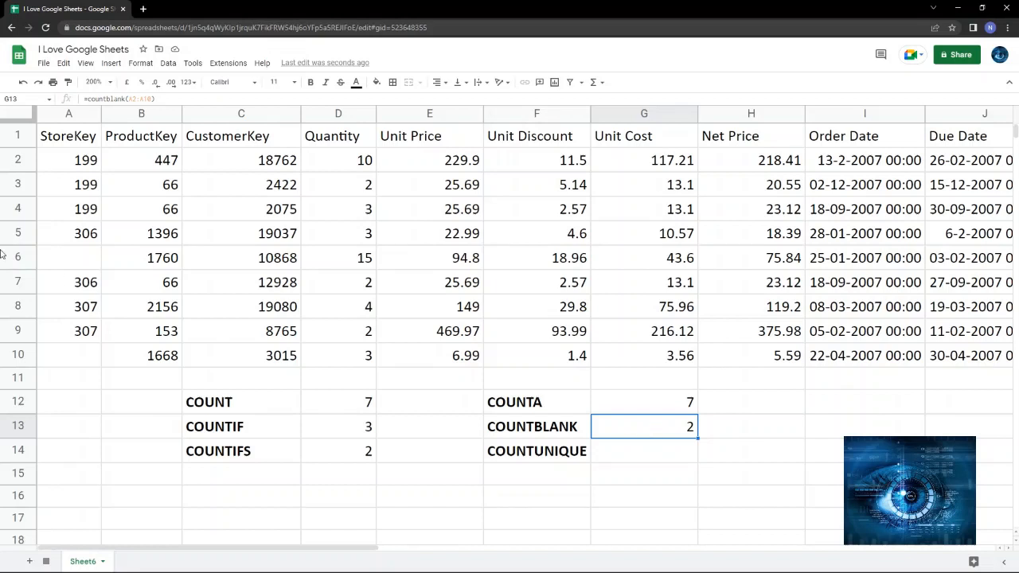
Step: Fill the empty StoreKey cell A6 with 306
click(92, 266)
text(306)
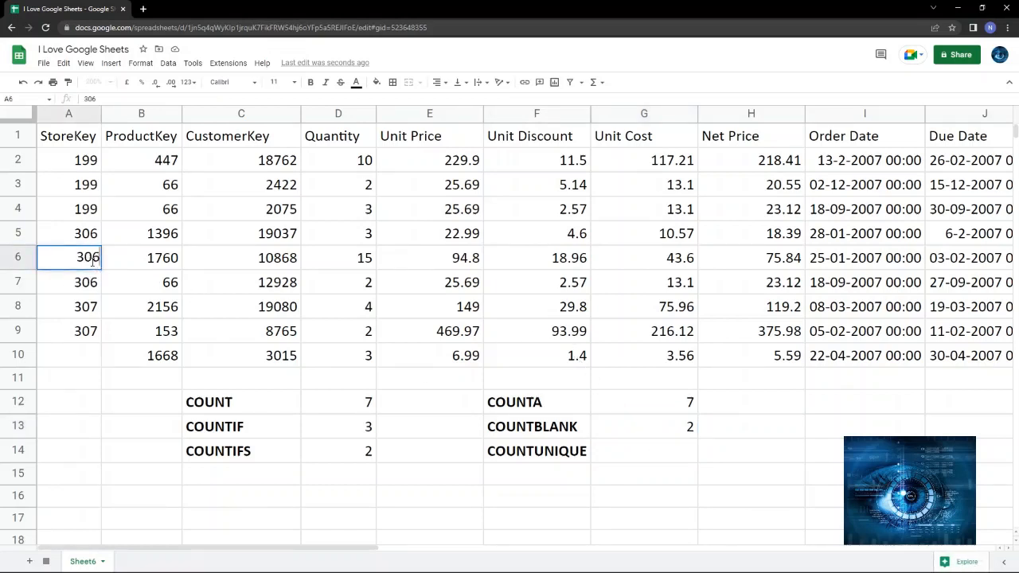
key(Return)
key(Down)
key(Down)
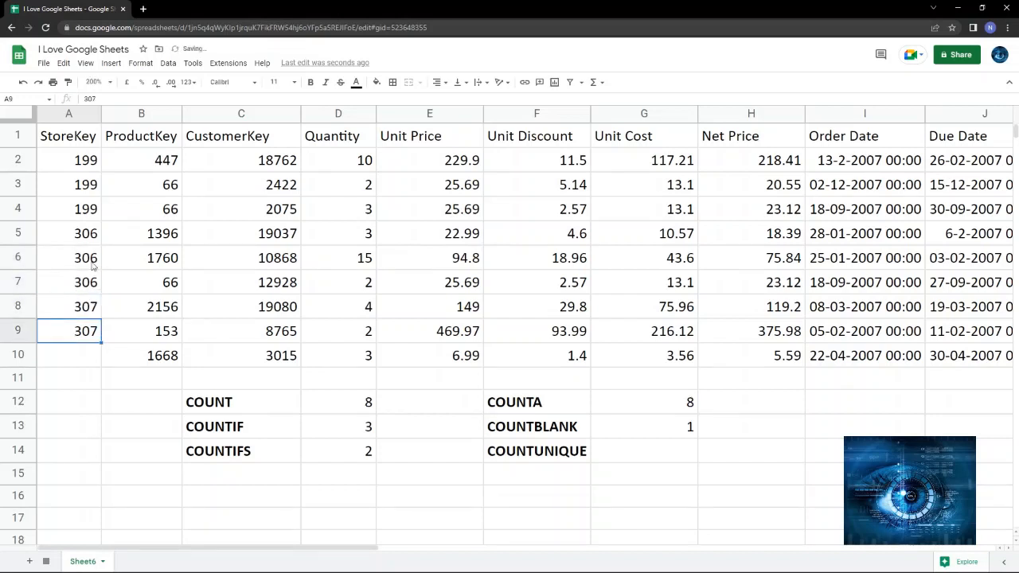
Step: Fill the empty StoreKey cell A10 with 309 and check the COUNTBLANK formula in G13
key(Down)
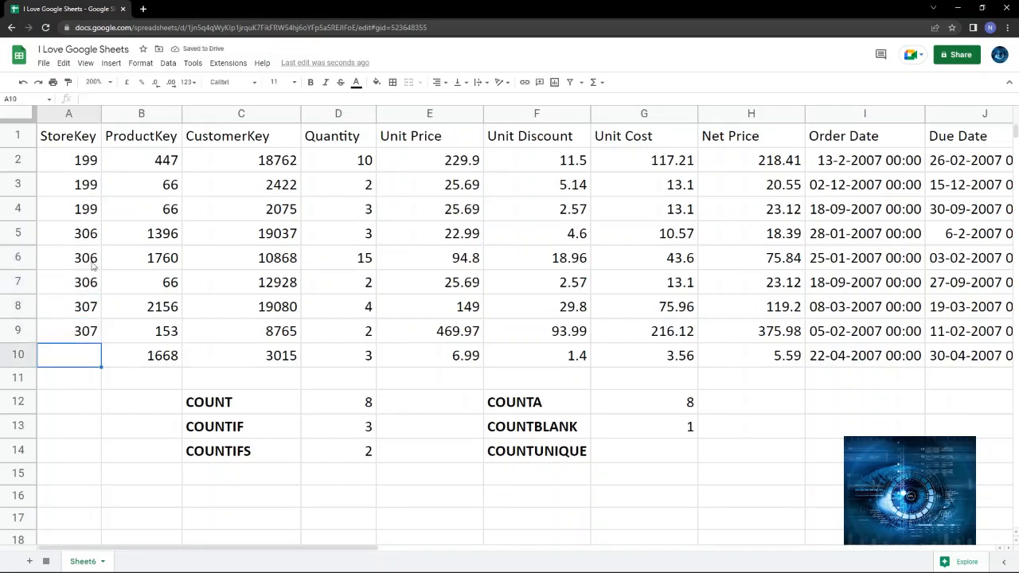
text(309)
key(Return)
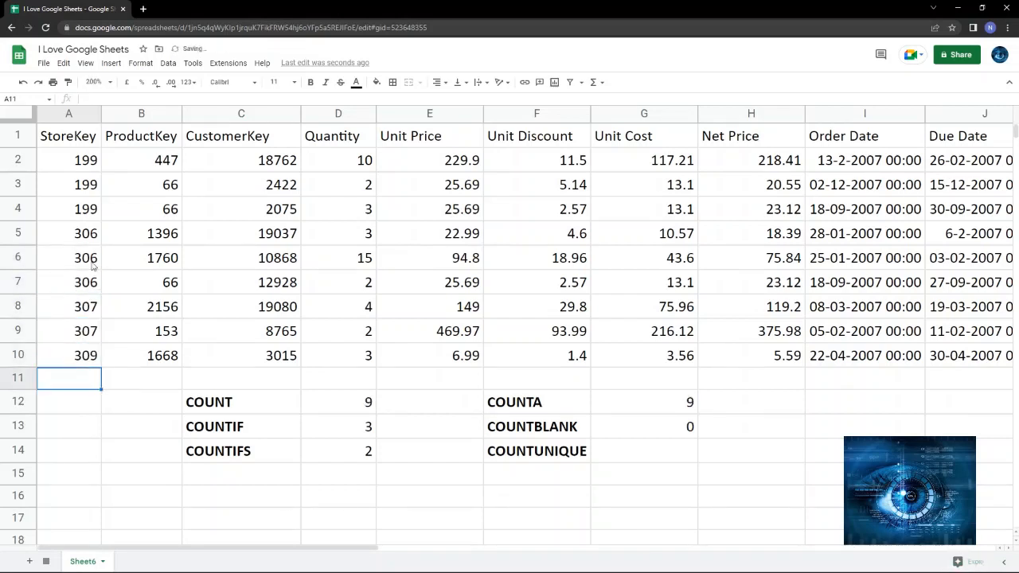
click(657, 432)
Step: Examine the StoreKey range A2:A10 for its distinct values and the groups of repeated keys
drag(39, 165, 68, 352)
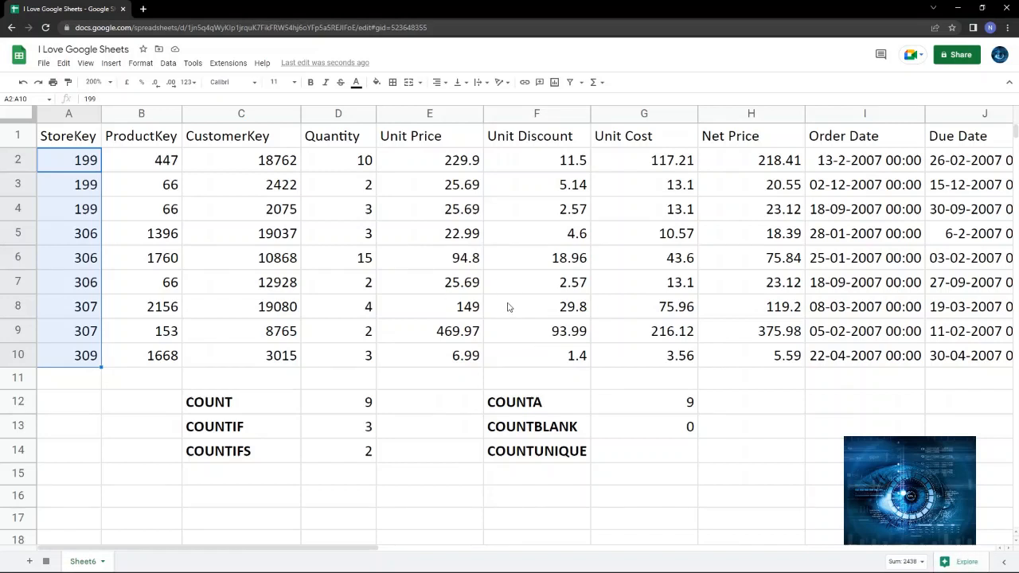
click(649, 458)
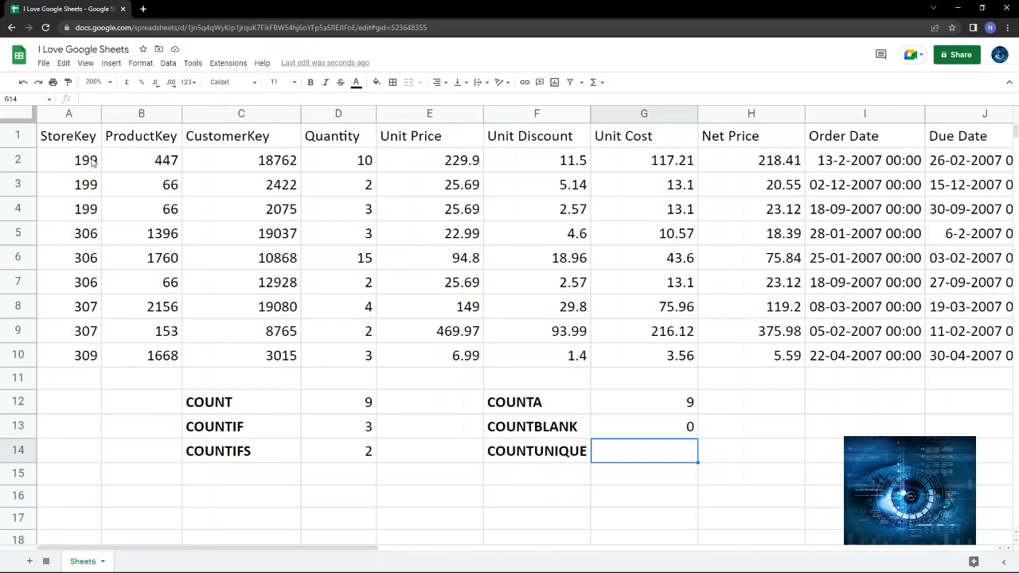
click(90, 206)
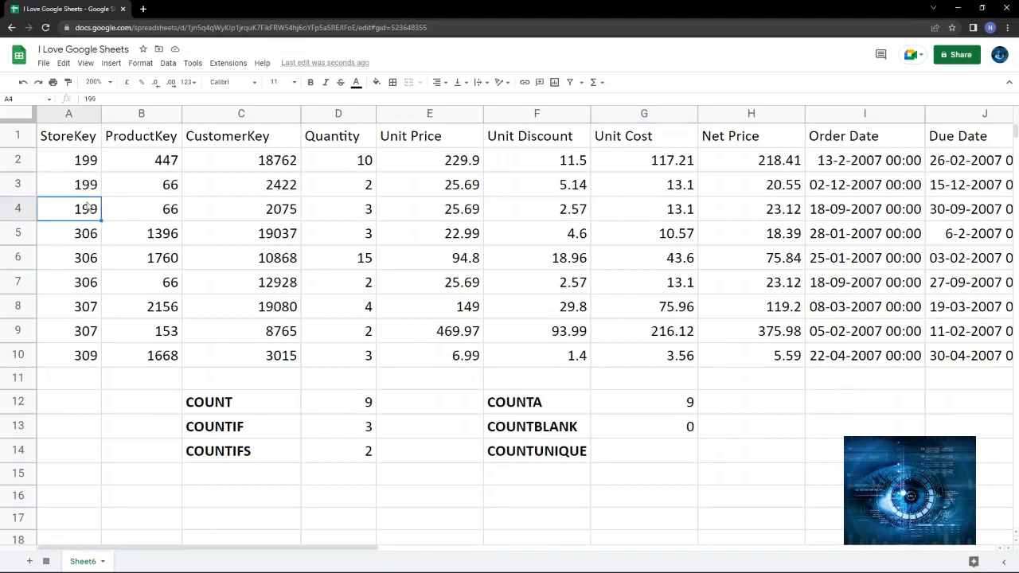
click(83, 265)
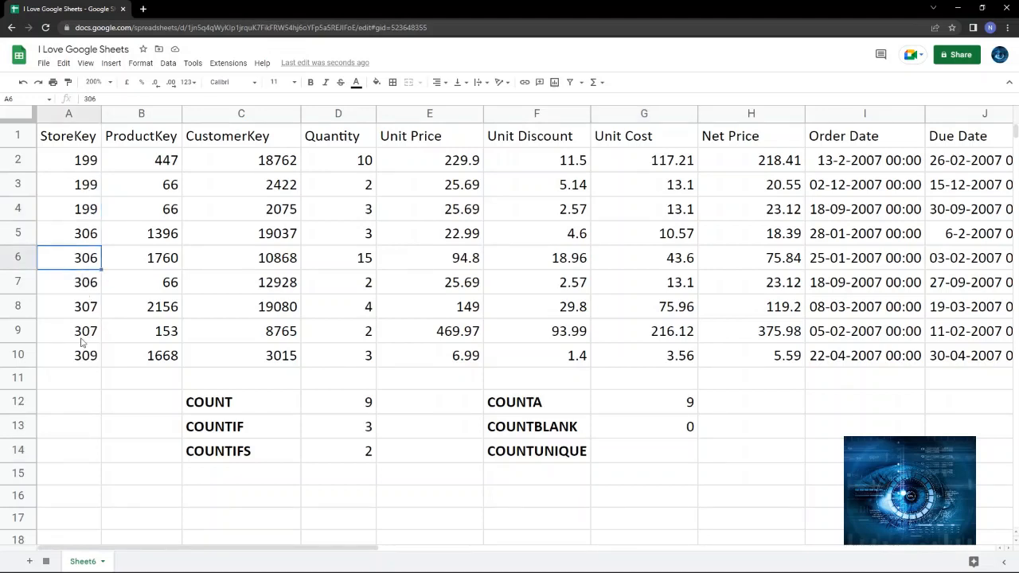
click(82, 335)
click(84, 358)
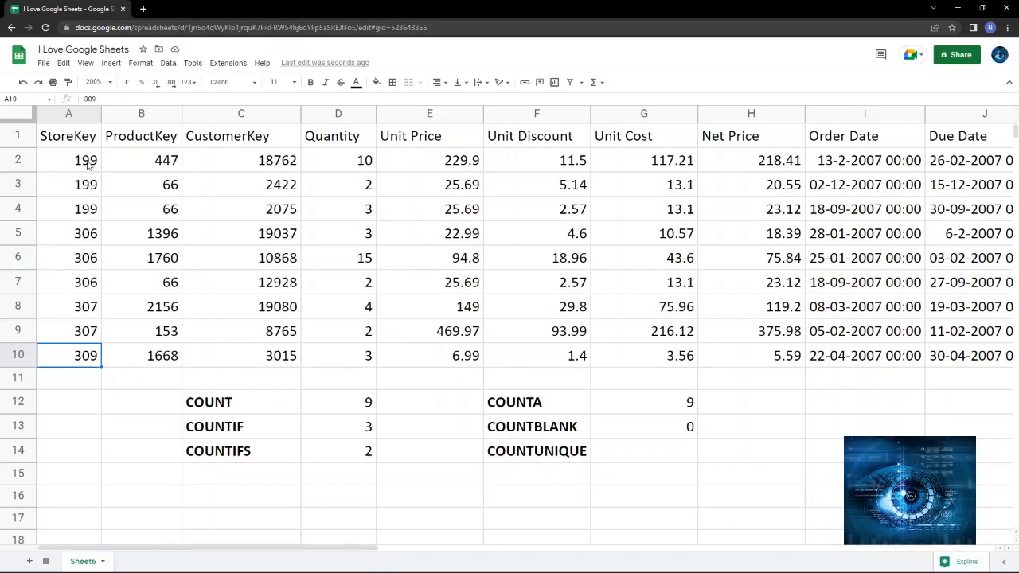
drag(88, 164, 87, 286)
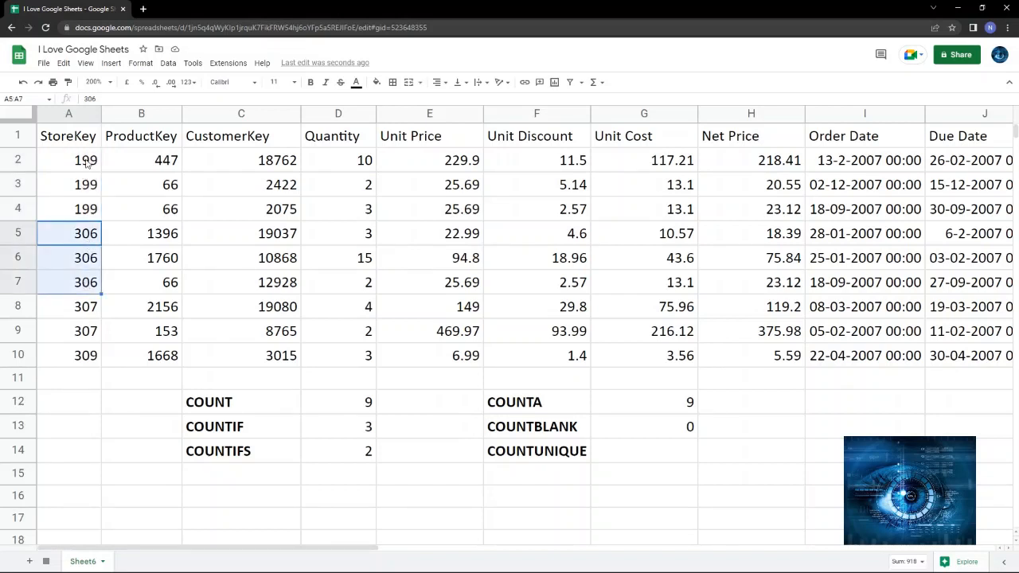
drag(86, 160, 82, 336)
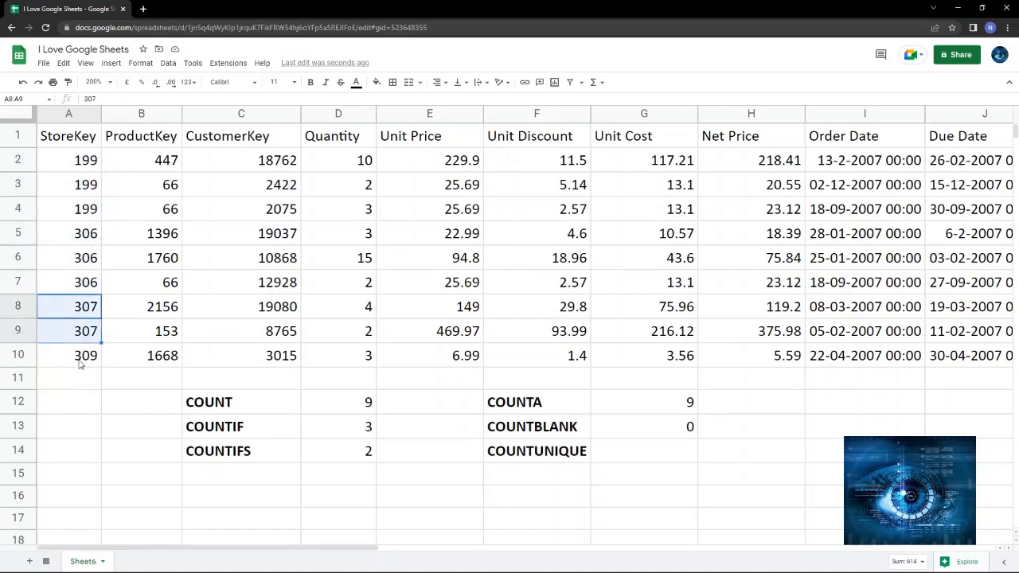
click(80, 358)
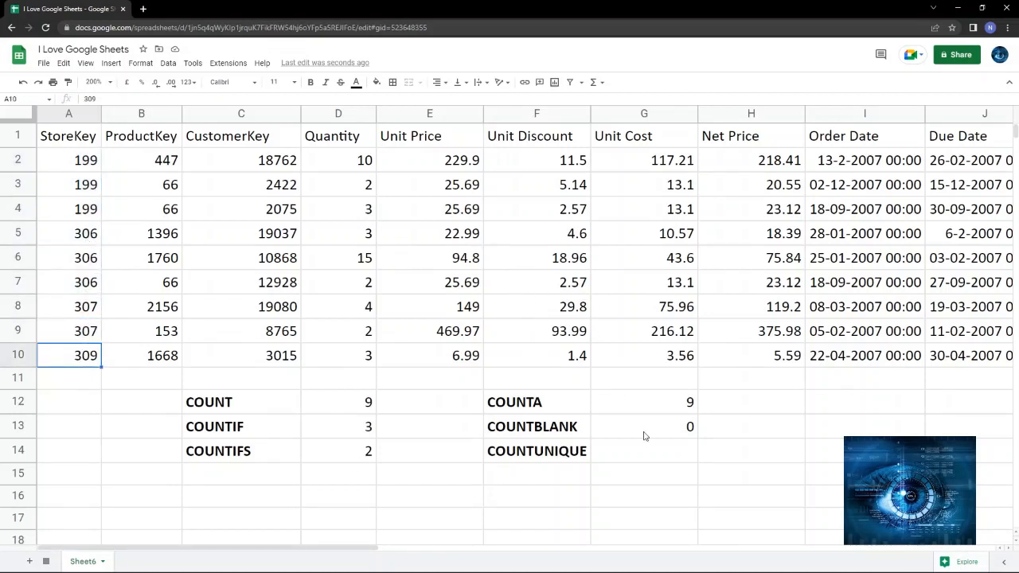
Step: Enter a COUNTUNIQUE formula in cell G14 over the StoreKey range A2:A10
click(656, 455)
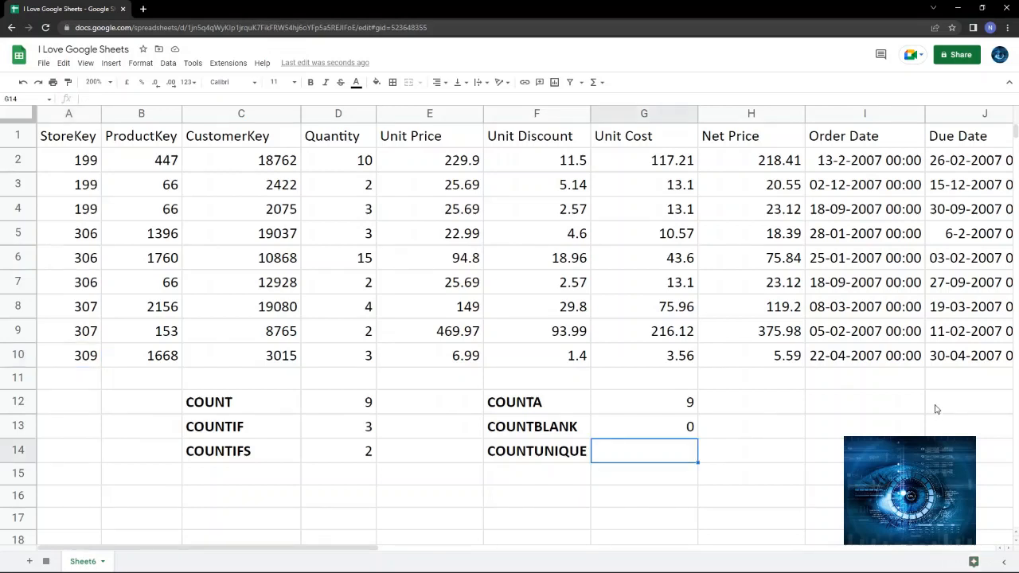
text(=)
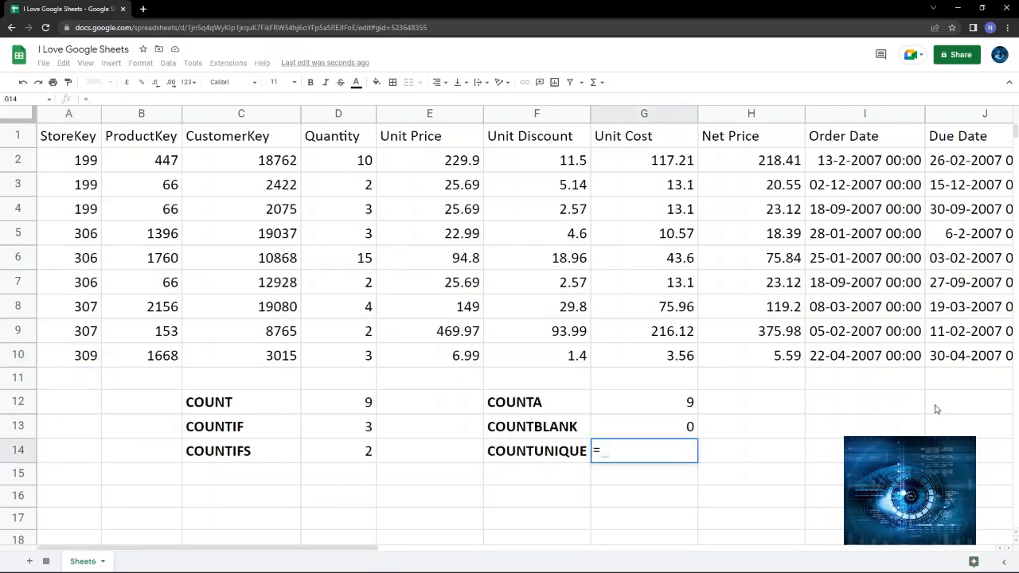
text(countun)
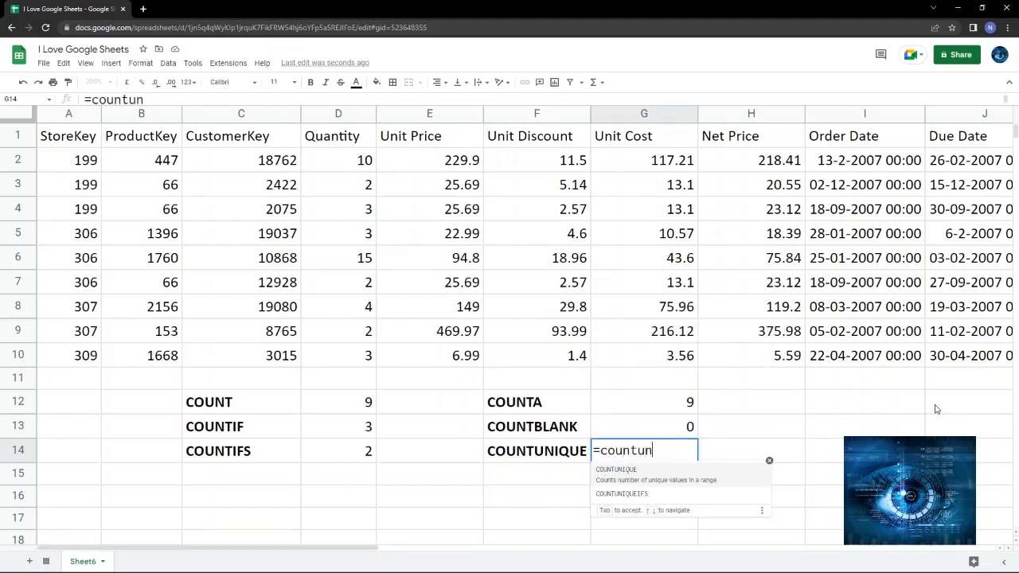
key(Tab)
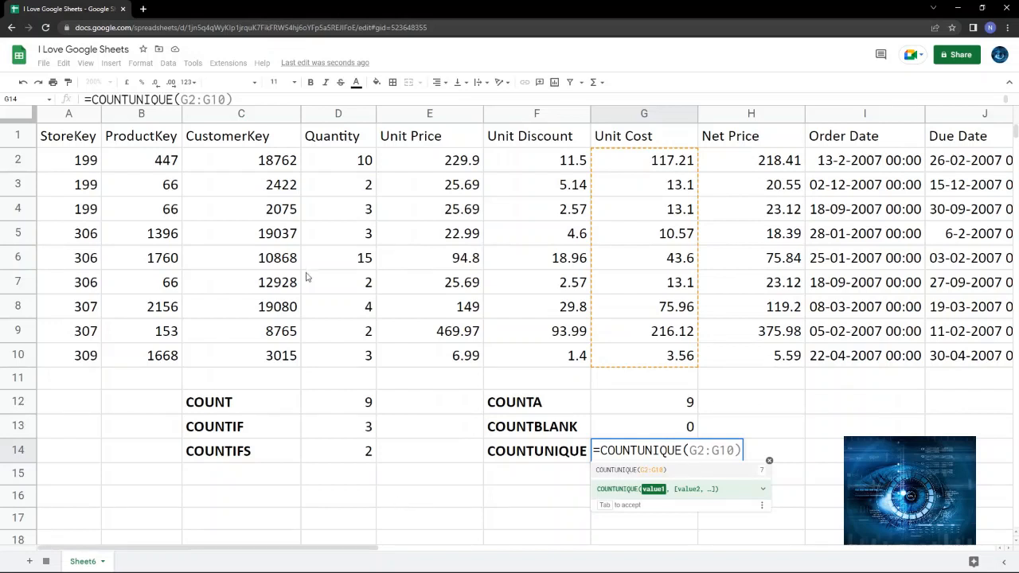
drag(72, 161, 73, 355)
text())
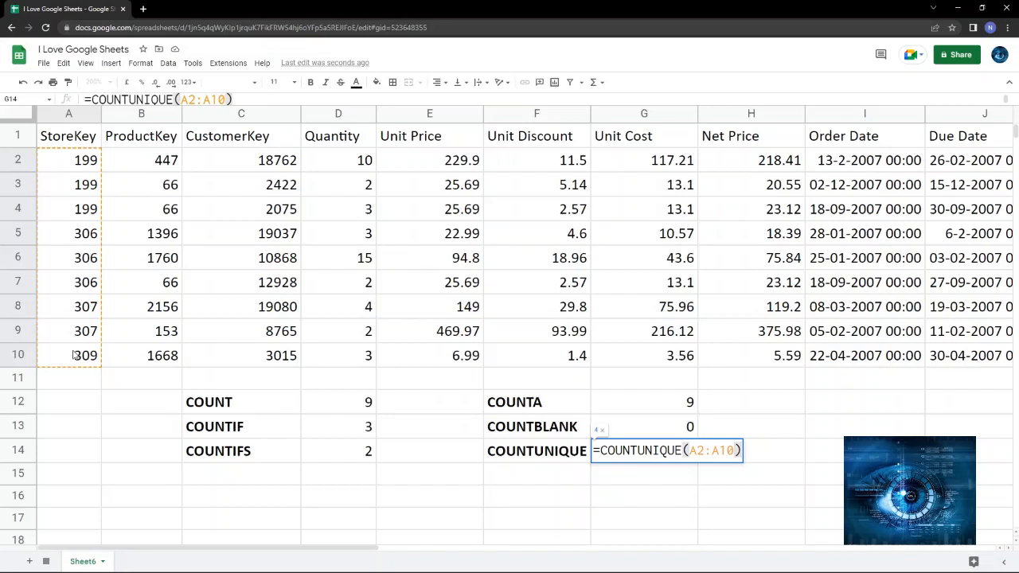
key(Return)
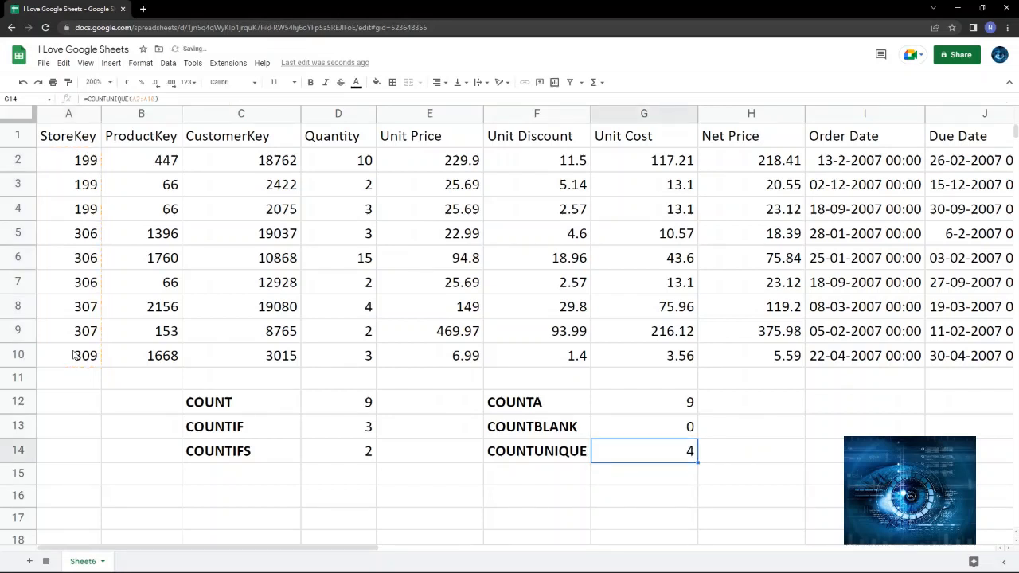
Step: Check the COUNTUNIQUE result in G14 against each distinct key in the StoreKey column
click(675, 504)
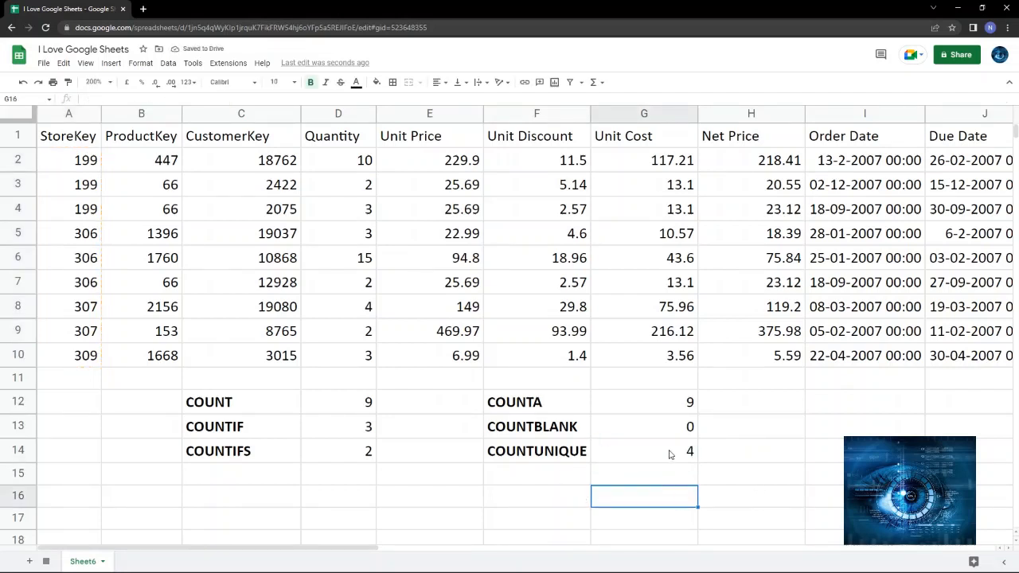
click(671, 453)
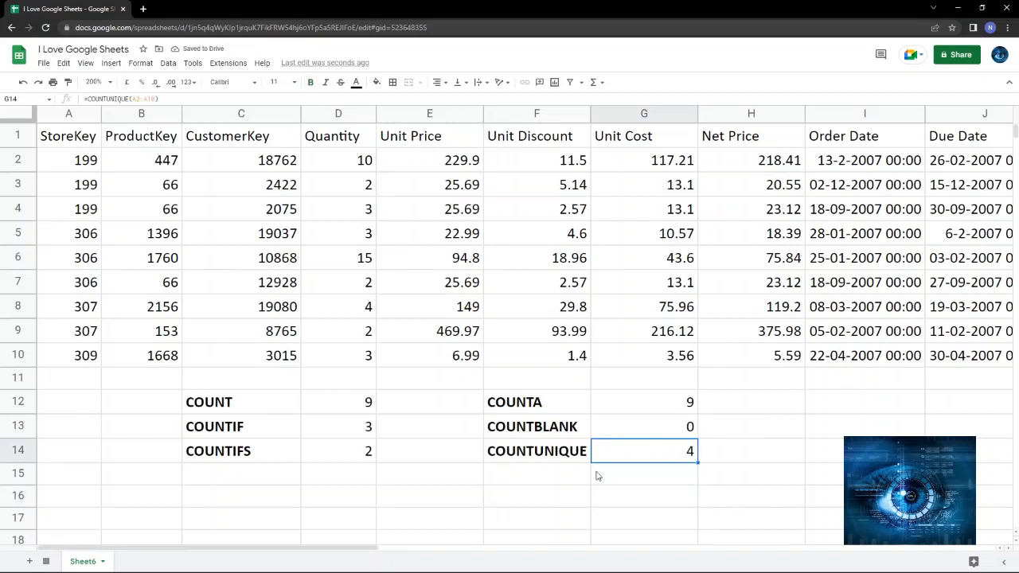
click(85, 192)
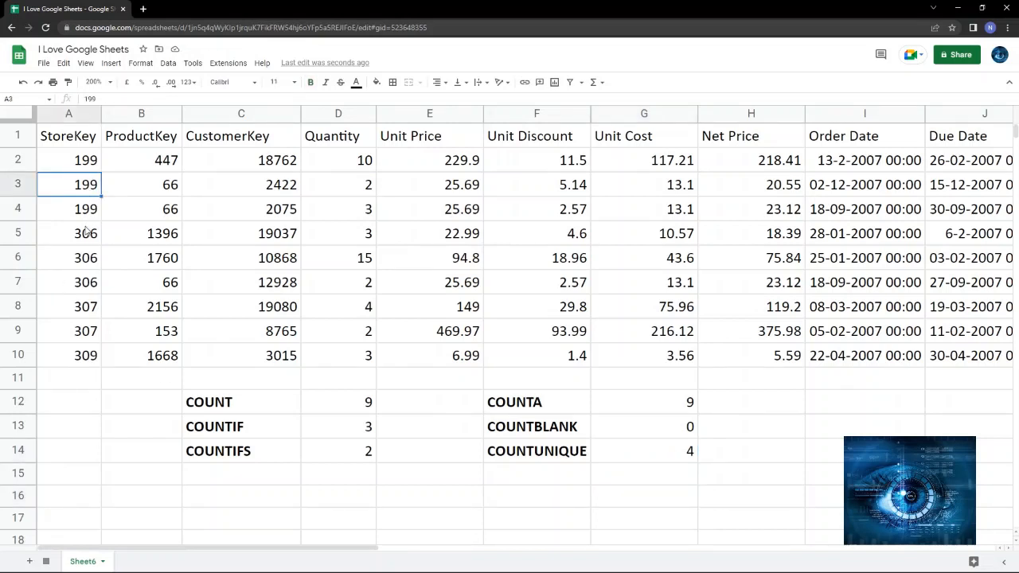
click(93, 257)
click(96, 316)
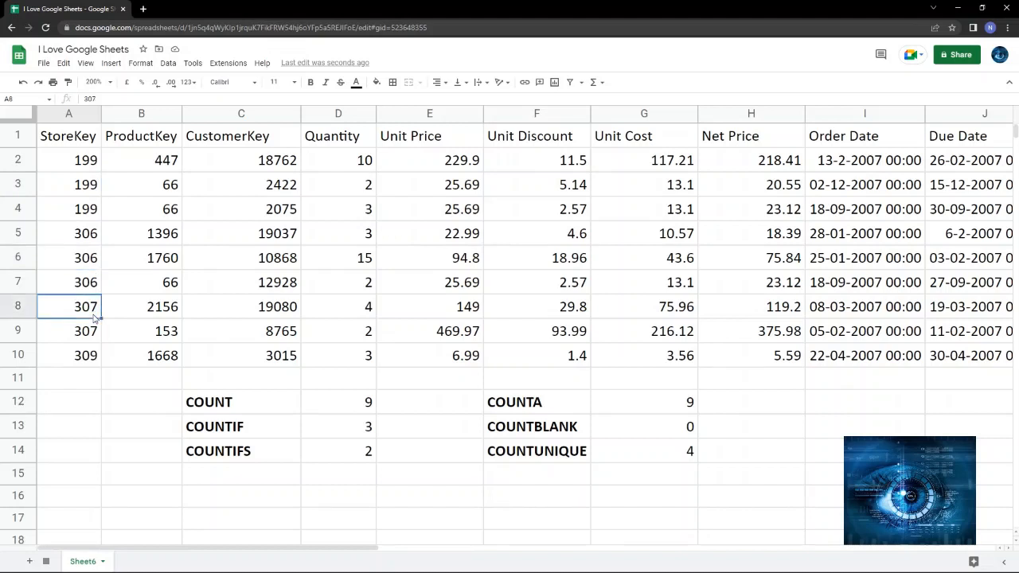
click(93, 362)
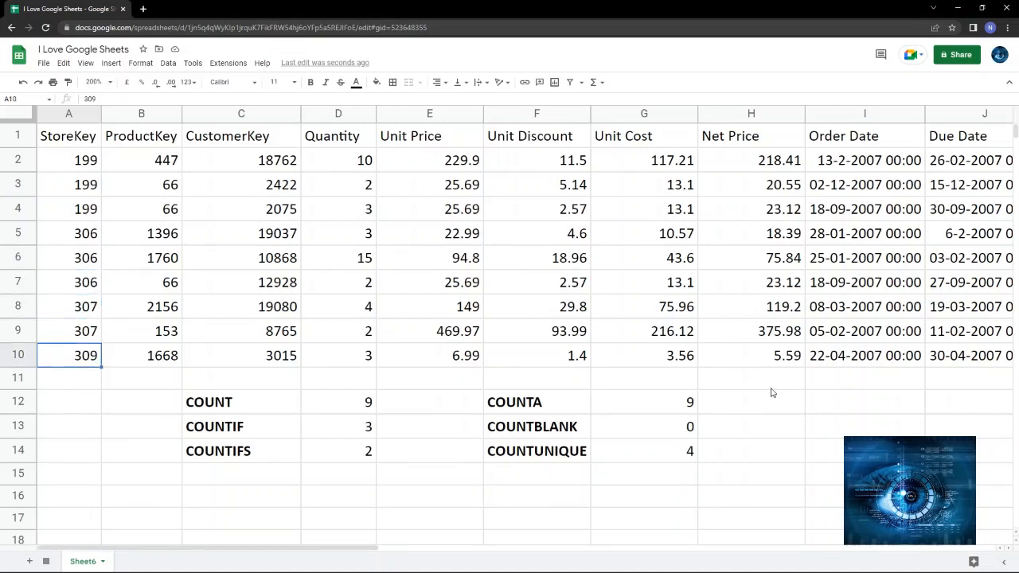